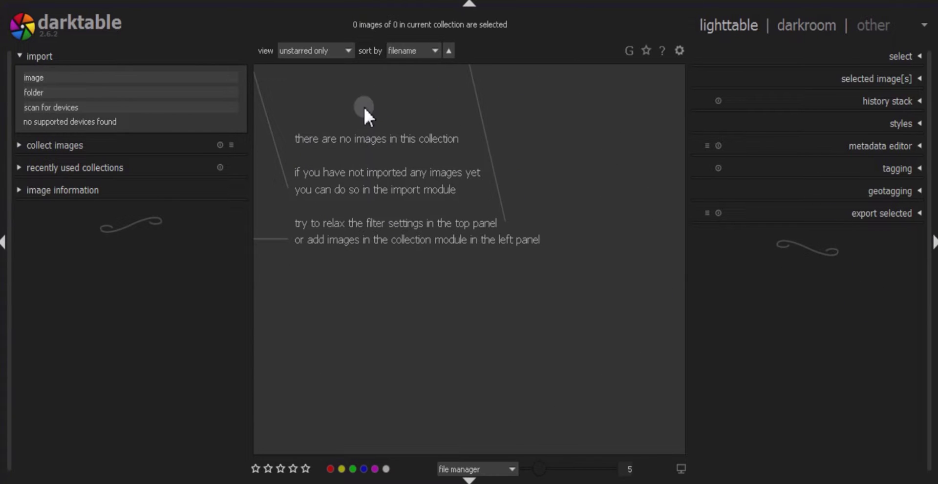
Browse the image import dialog to the Desktop/109_FUJI folder.
click(44, 77)
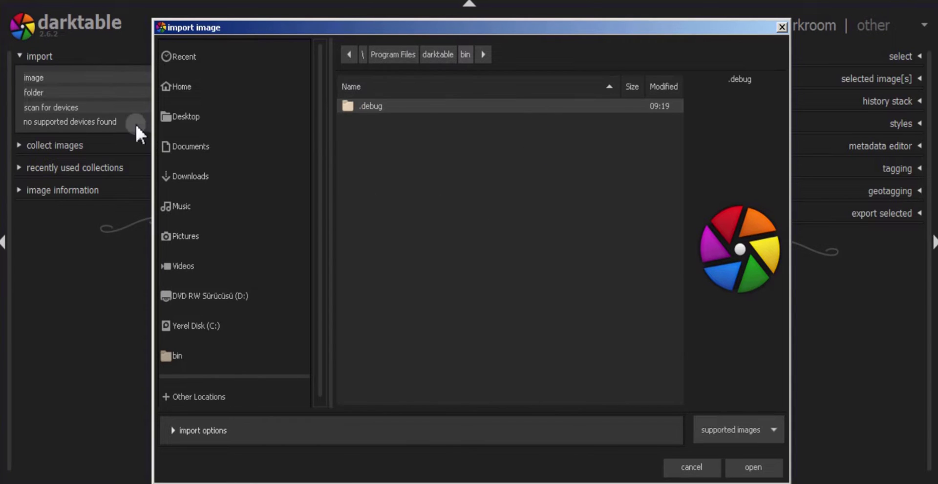
click(187, 117)
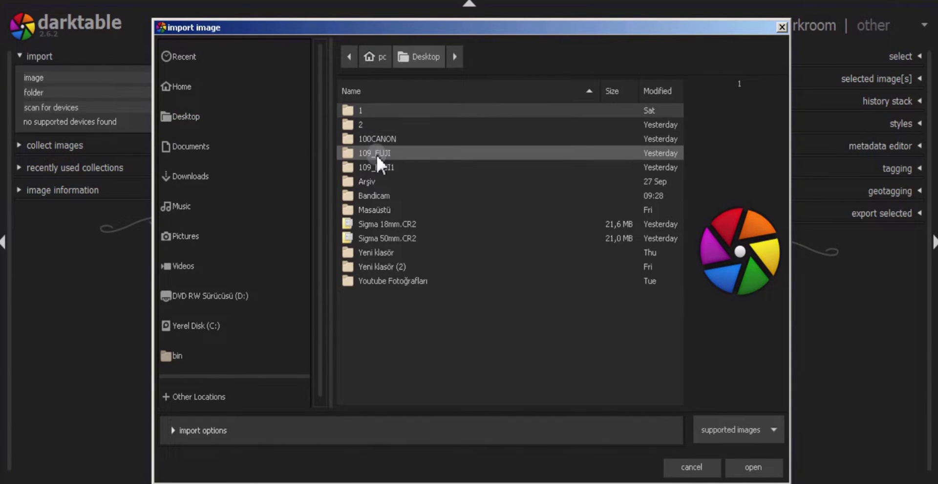
click(372, 153)
double_click(373, 152)
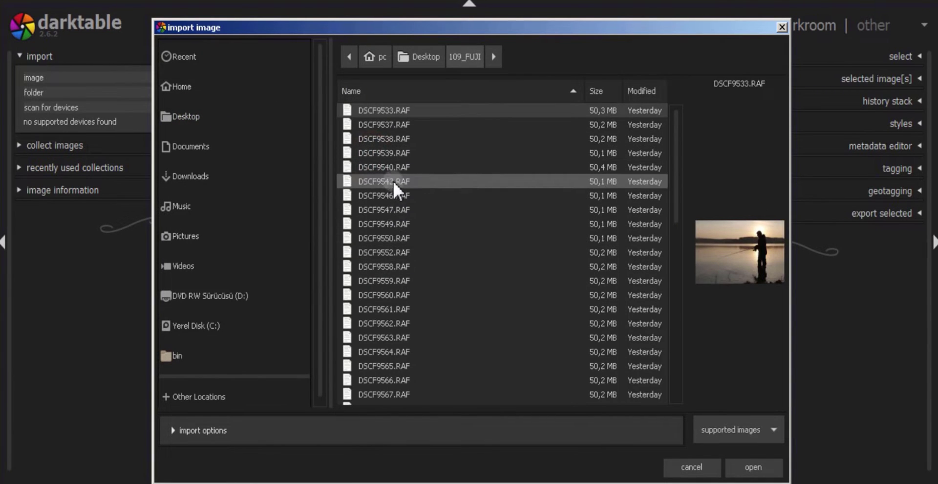
Preview DSCF9538, 9547, 9549, 9550, 9558 and 9562.RAF.
click(376, 139)
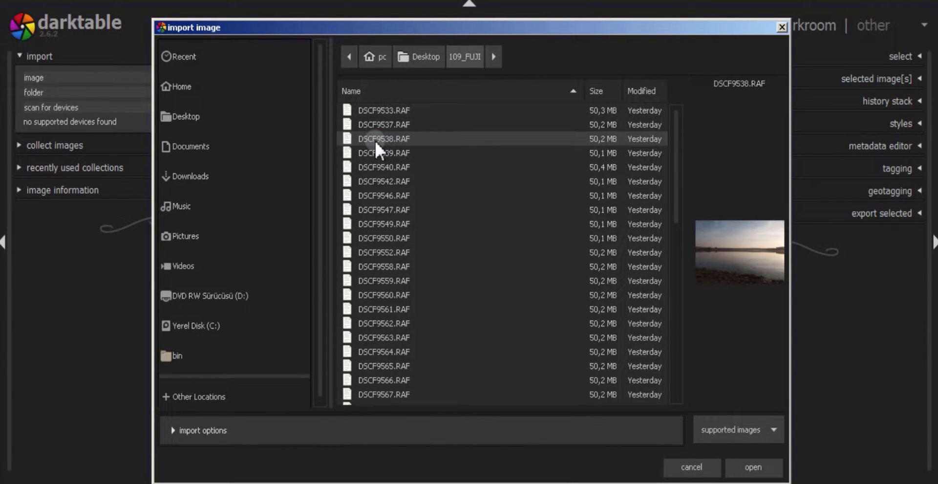
click(383, 208)
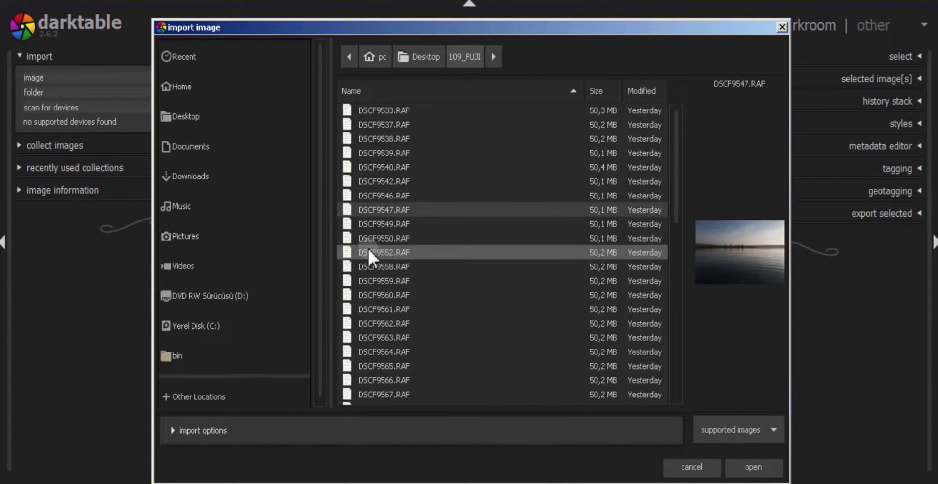
click(382, 226)
click(385, 240)
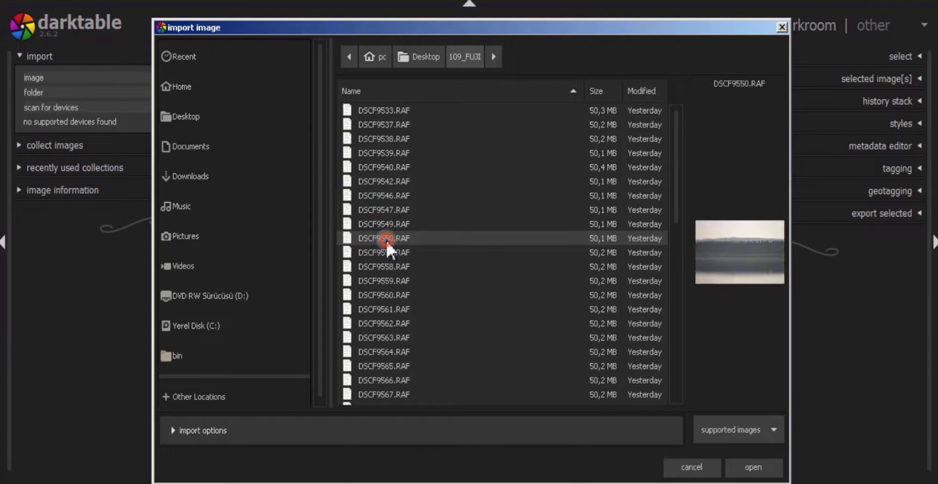
click(391, 252)
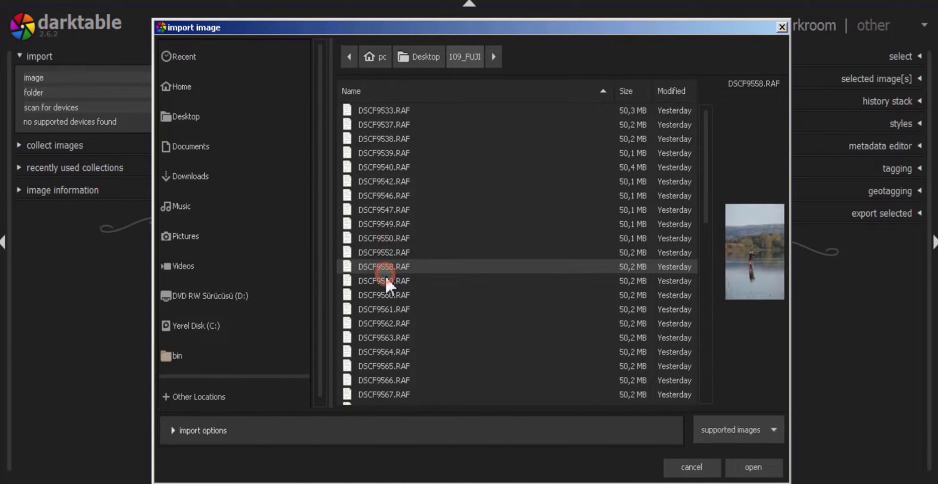
click(387, 323)
Scroll through the folder previewing DSCF9649, 9678, 9617 and 9586.RAF.
scroll(455, 281, down, 3)
scroll(462, 268, down, 3)
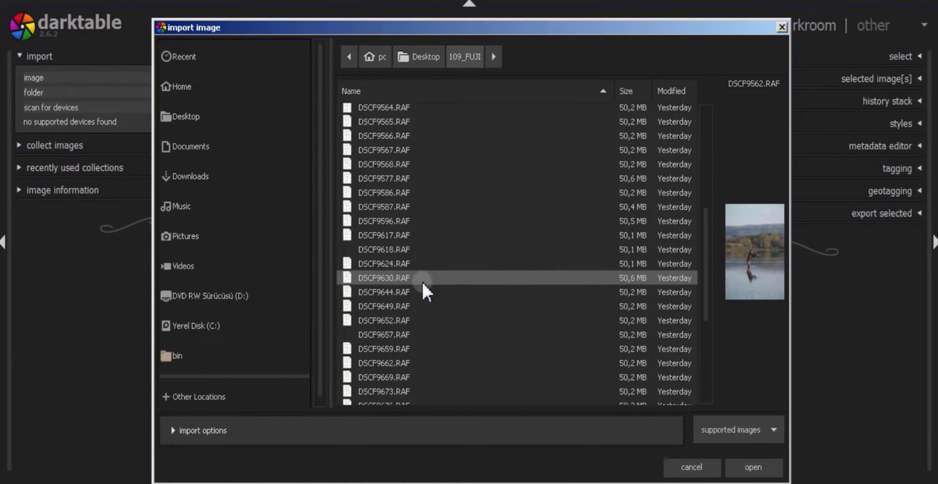
click(390, 306)
scroll(472, 295, down, 5)
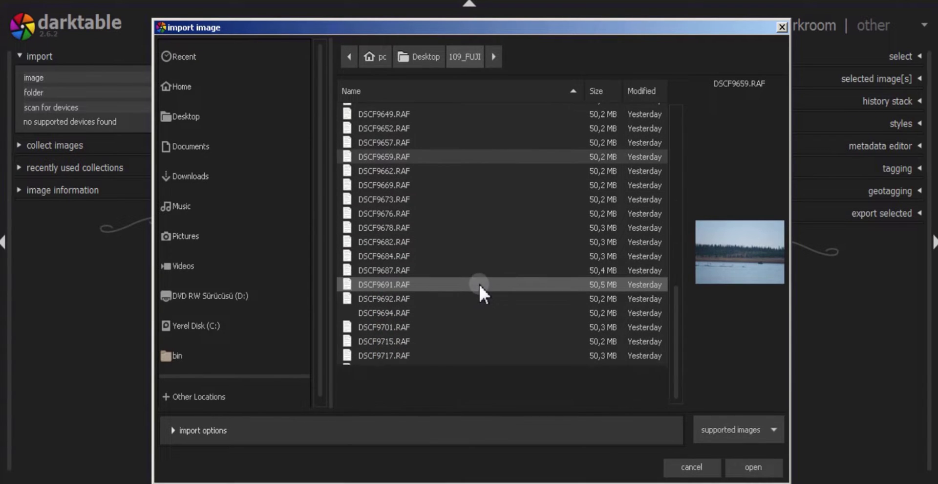
click(404, 227)
scroll(421, 282, up, 5)
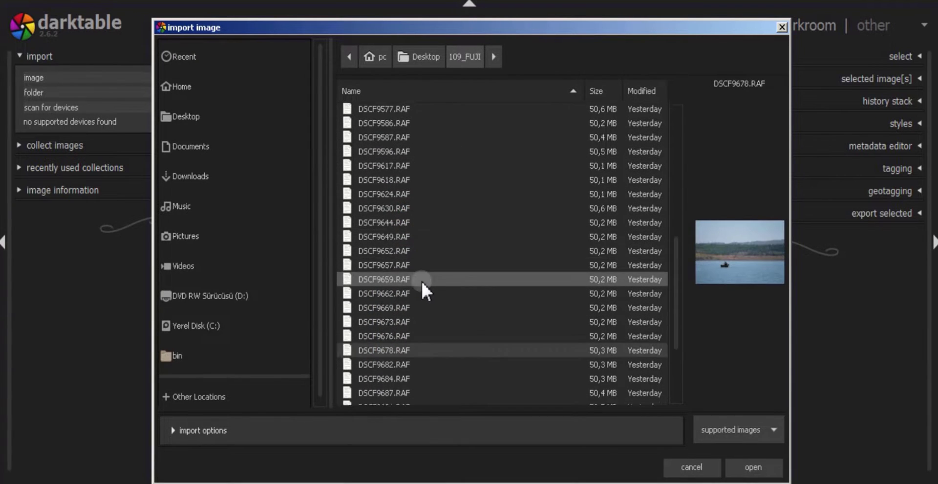
click(388, 250)
click(386, 211)
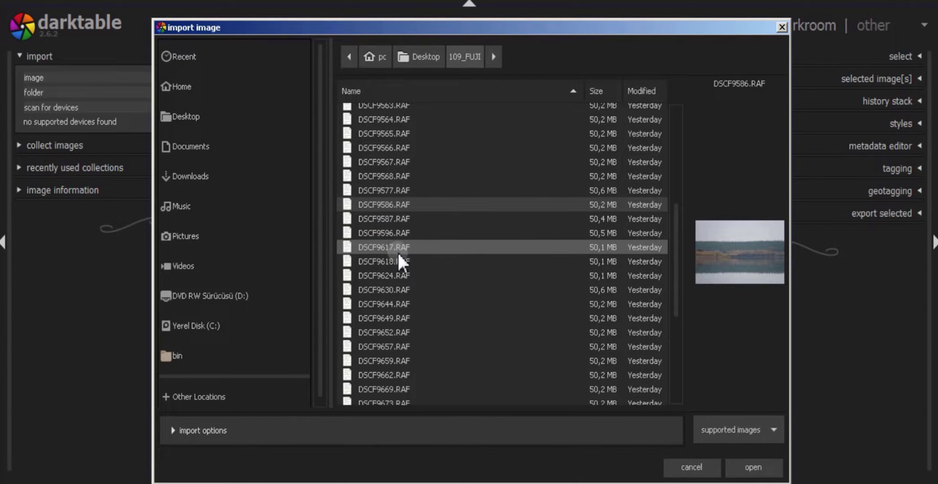
scroll(427, 210, up, 1)
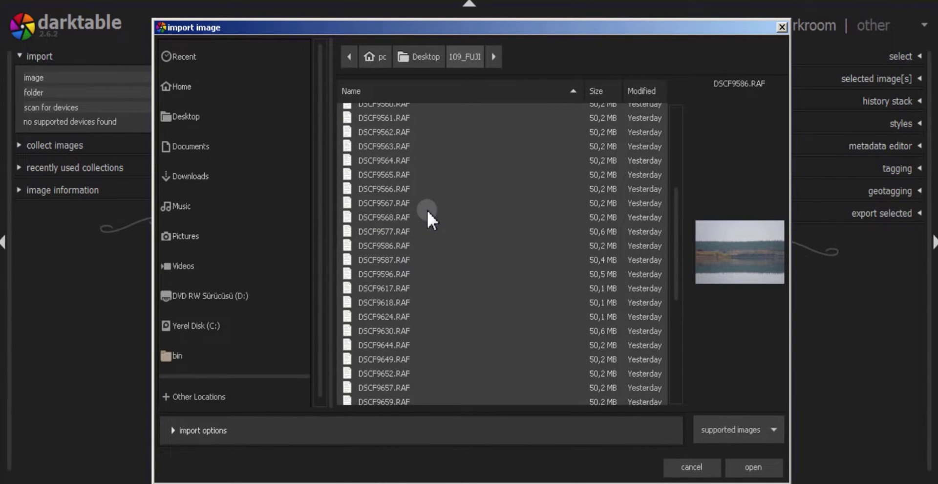
scroll(416, 212, up, 2)
scroll(407, 214, up, 3)
Select all the RAF files in 109_FUJI and import them.
click(387, 208)
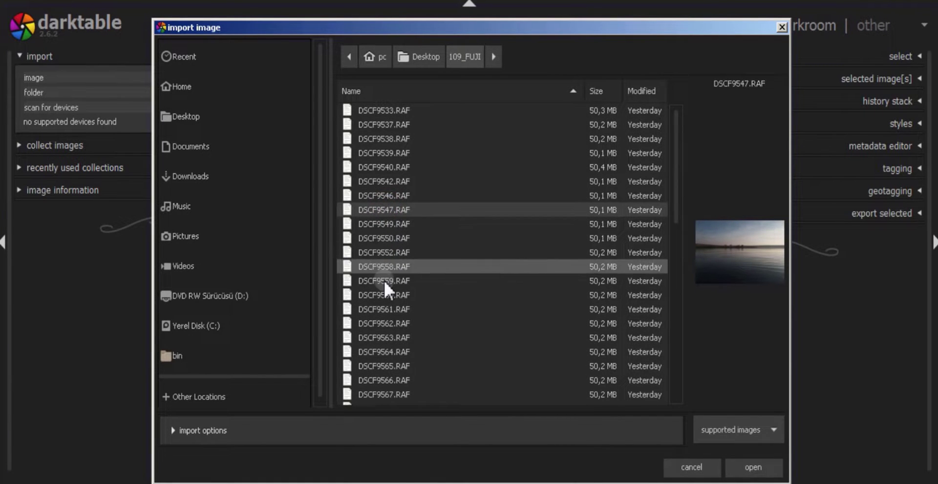
shift+click(386, 369)
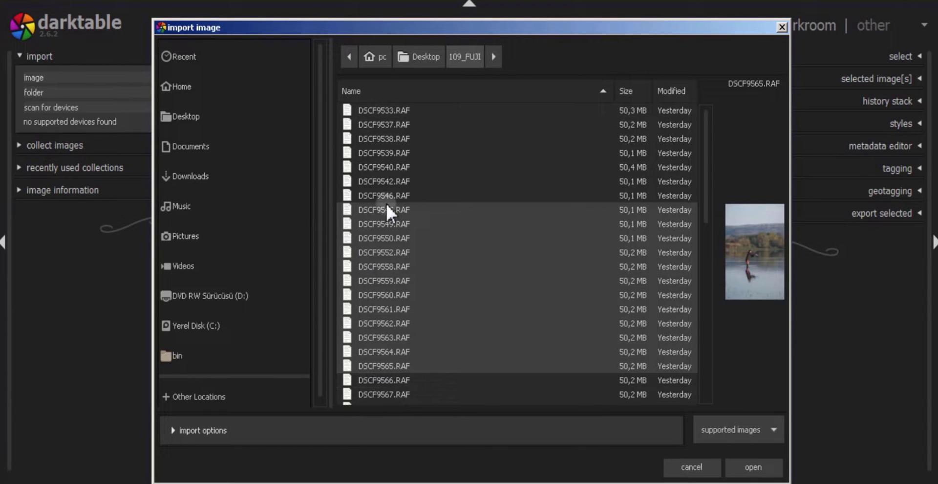
key(ctrl+a)
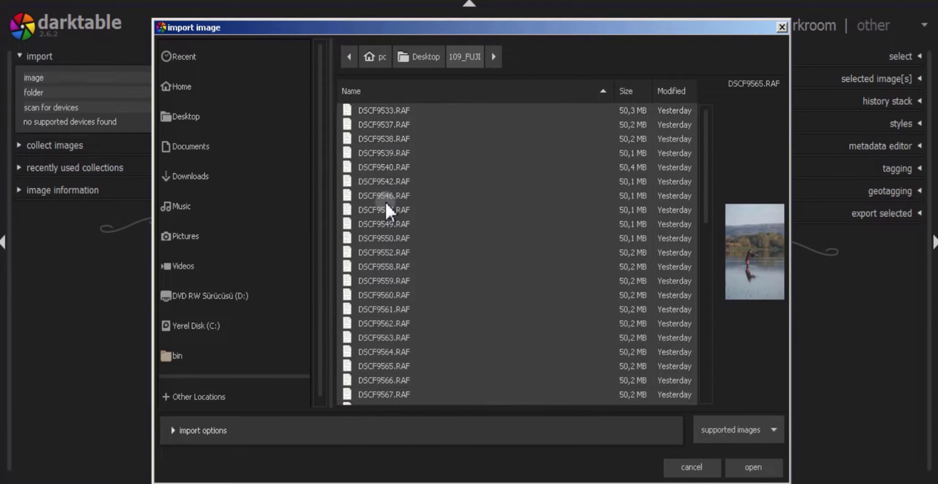
click(755, 469)
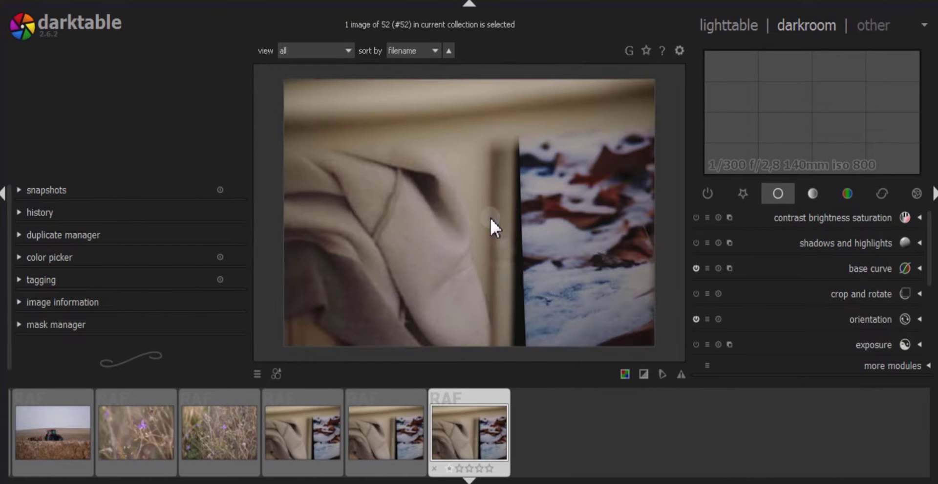
Return to the lighttable and scroll through the grid of 52 Fuji thumbnails.
click(728, 25)
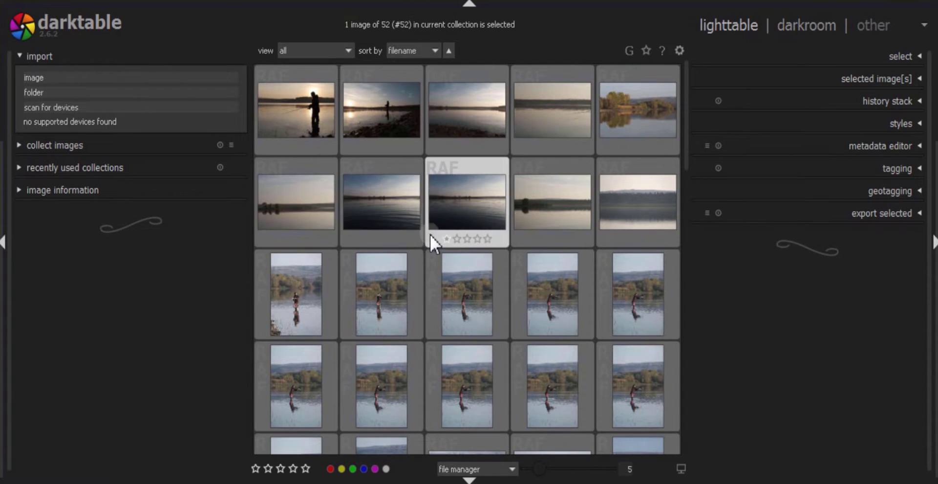
scroll(431, 235, down, 6)
scroll(431, 235, down, 2)
scroll(430, 235, down, 1)
scroll(430, 235, up, 3)
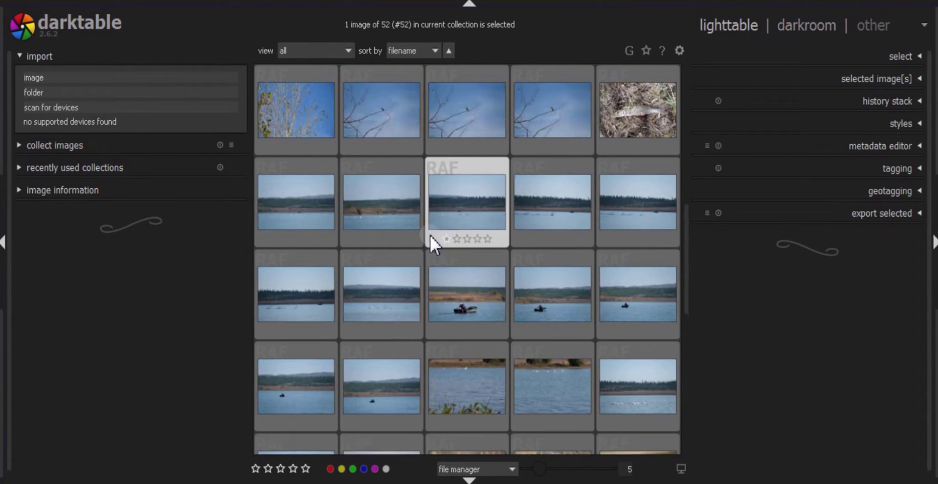
scroll(431, 235, up, 3)
scroll(430, 236, up, 2)
scroll(430, 236, down, 2)
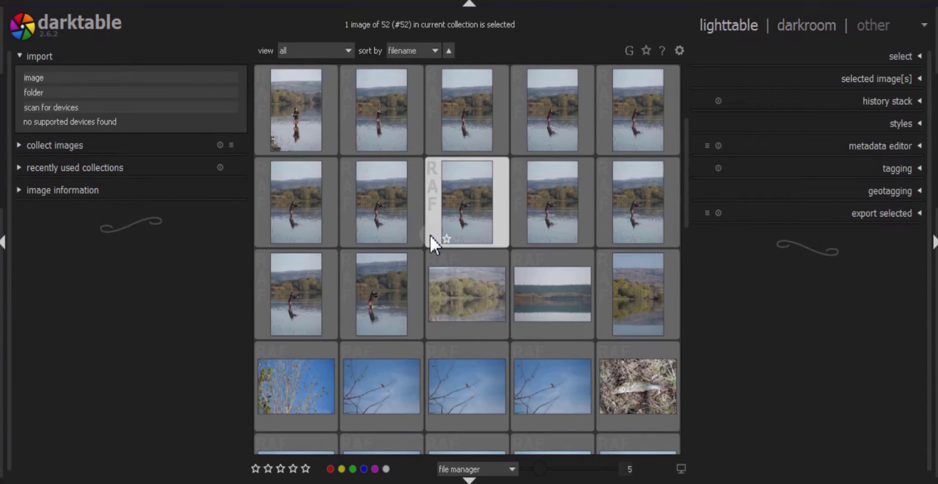
scroll(431, 236, down, 3)
scroll(430, 235, down, 1)
scroll(430, 236, up, 3)
scroll(430, 235, up, 2)
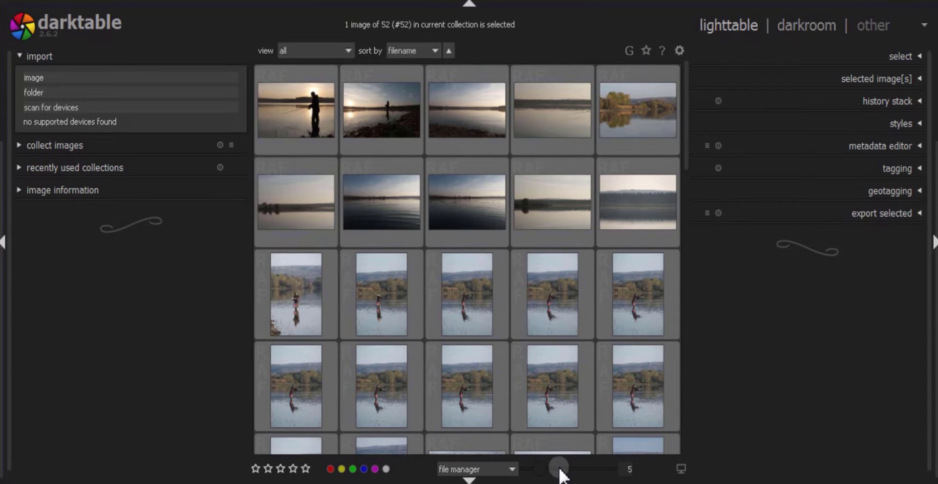
scroll(560, 469, down, 1)
scroll(560, 469, down, 3)
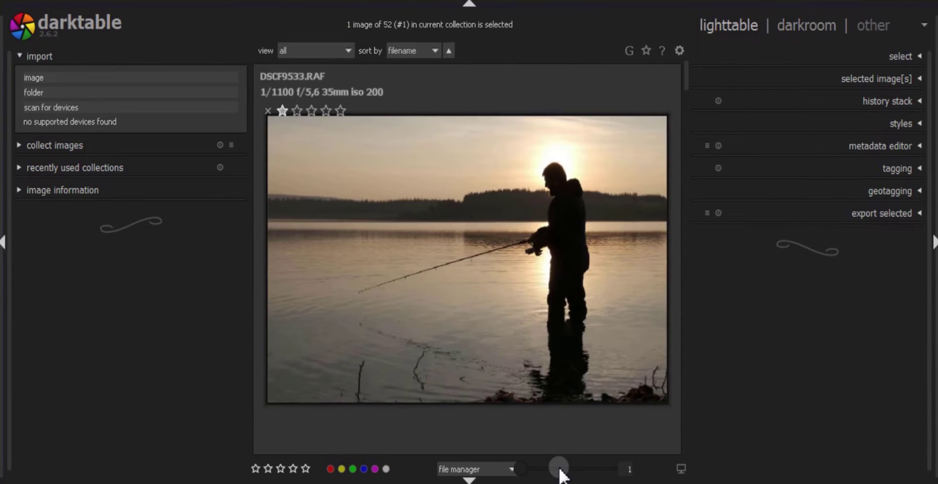
scroll(560, 470, up, 2)
scroll(561, 470, up, 1)
scroll(561, 469, up, 2)
scroll(560, 470, up, 2)
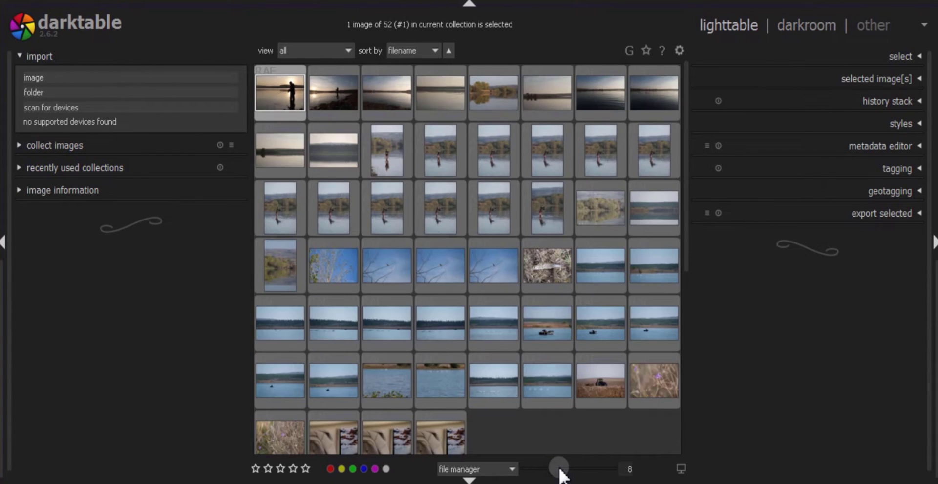
scroll(560, 471, up, 4)
scroll(559, 470, up, 3)
scroll(561, 470, up, 4)
scroll(560, 470, up, 2)
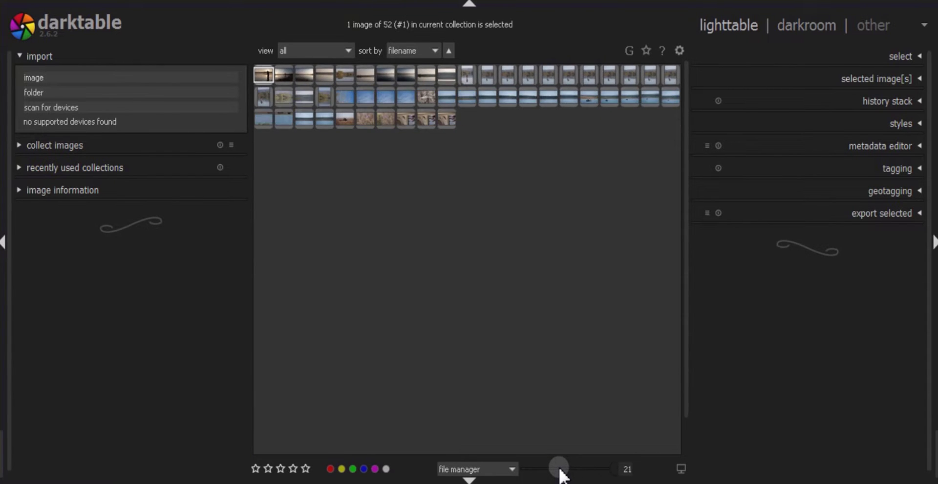
scroll(560, 470, down, 7)
scroll(560, 469, down, 7)
scroll(560, 470, down, 5)
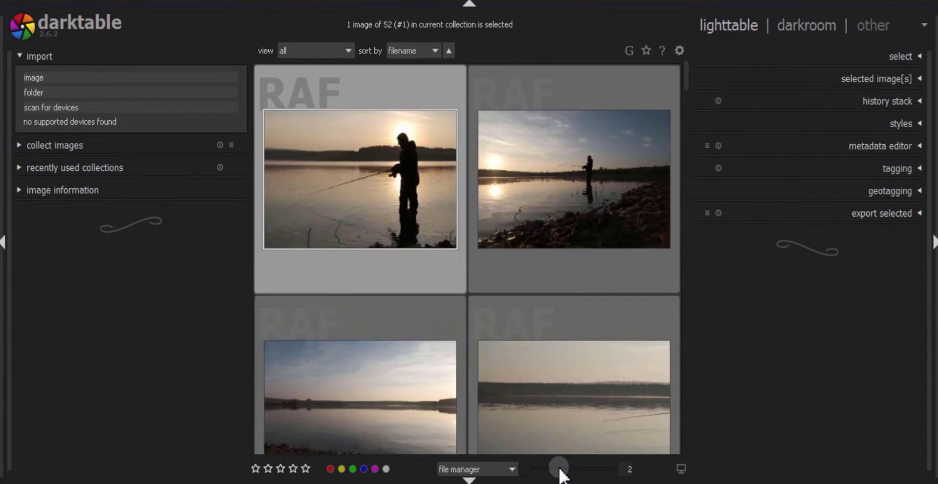
scroll(560, 470, up, 5)
scroll(560, 470, up, 7)
scroll(561, 470, up, 7)
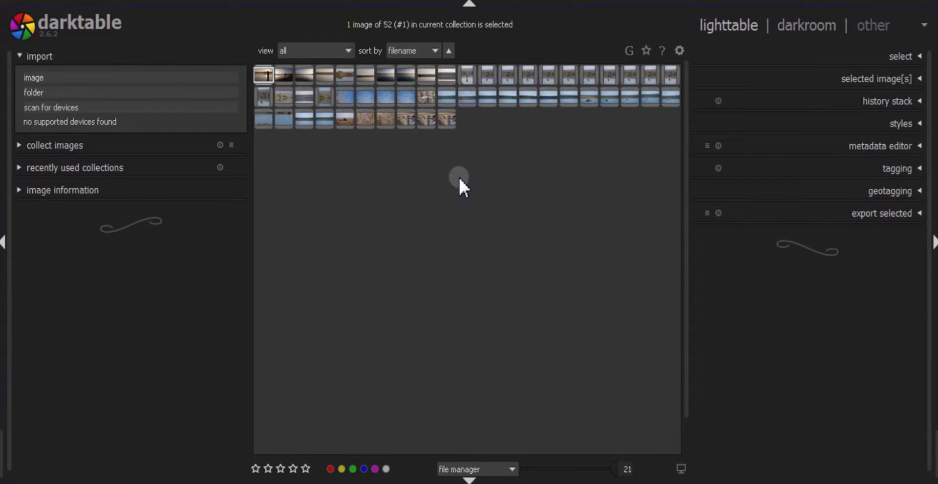
ctrl+scroll(459, 183, up, 6)
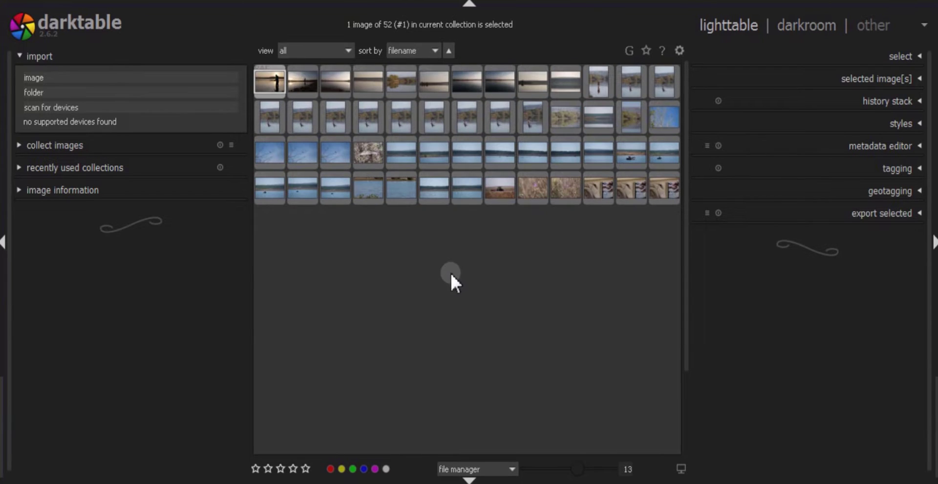
ctrl+scroll(450, 271, up, 3)
ctrl+scroll(433, 296, up, 2)
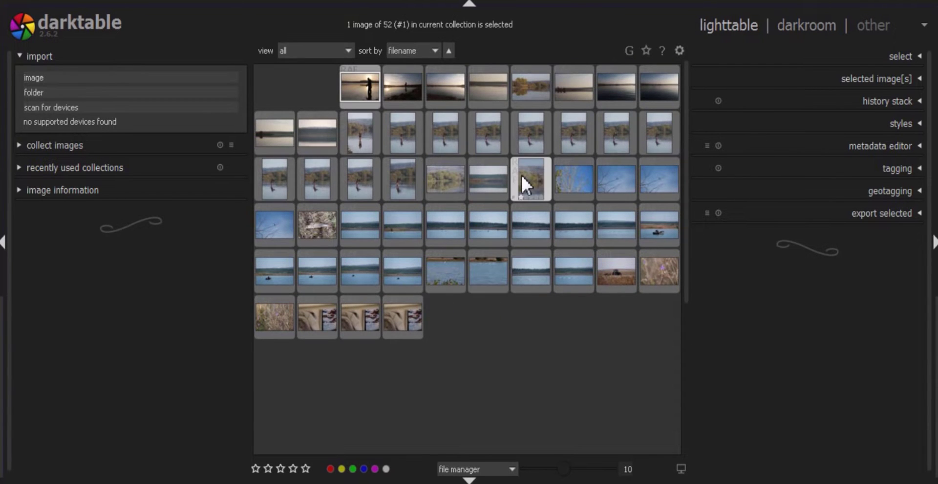
scroll(521, 175, down, 4)
scroll(508, 201, up, 5)
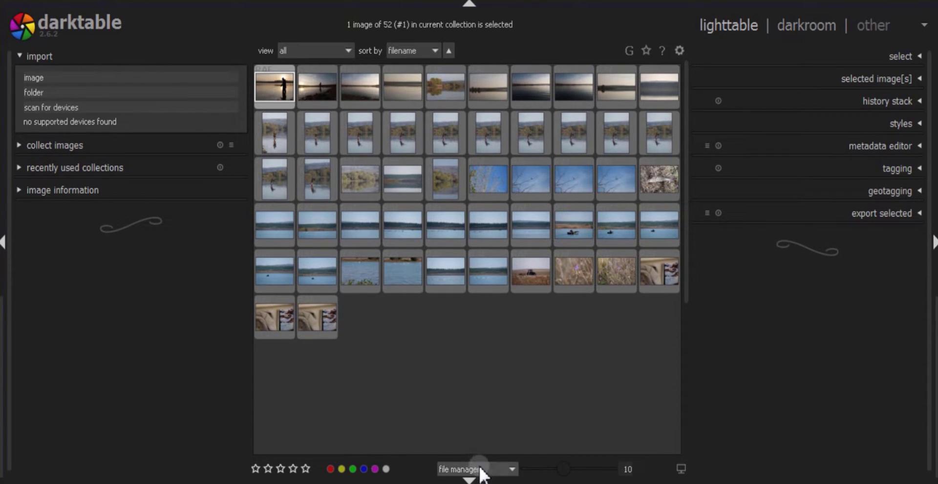
Switch to the zoomable light table layout and zoom the grid in and out.
click(495, 469)
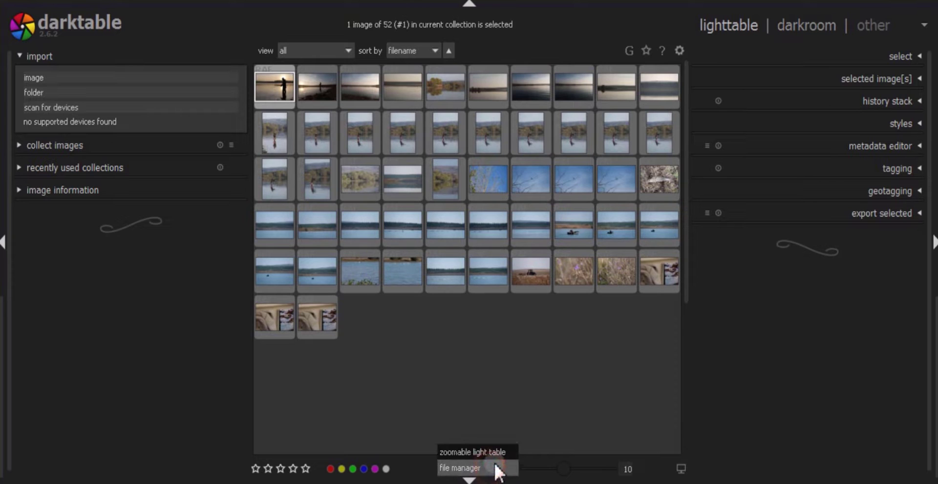
click(493, 453)
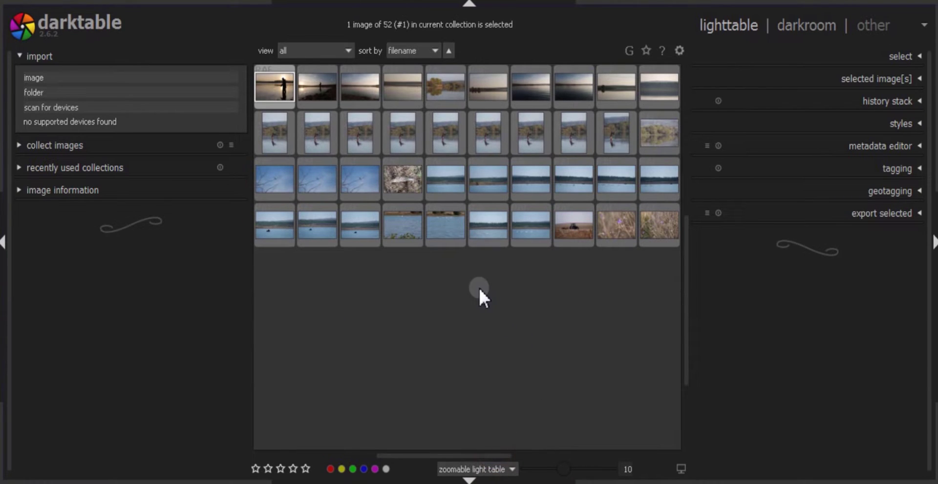
scroll(474, 305, up, 2)
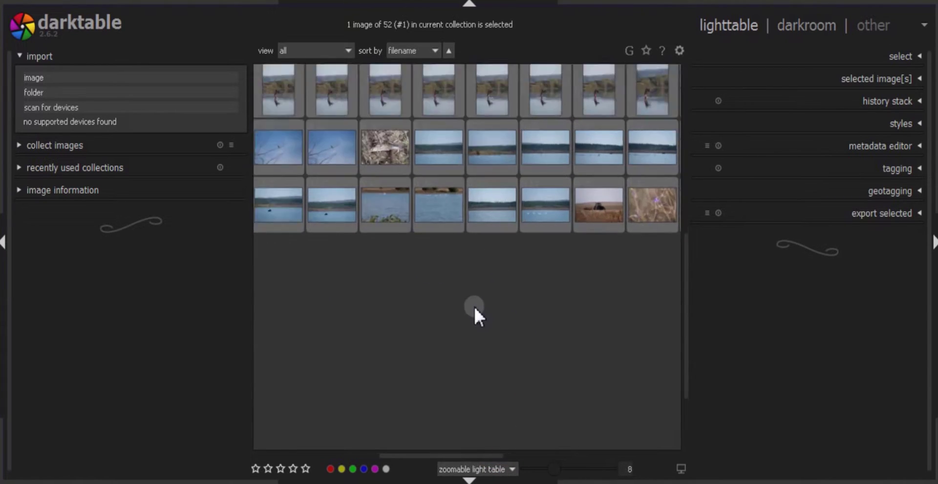
scroll(474, 306, up, 2)
scroll(382, 276, up, 1)
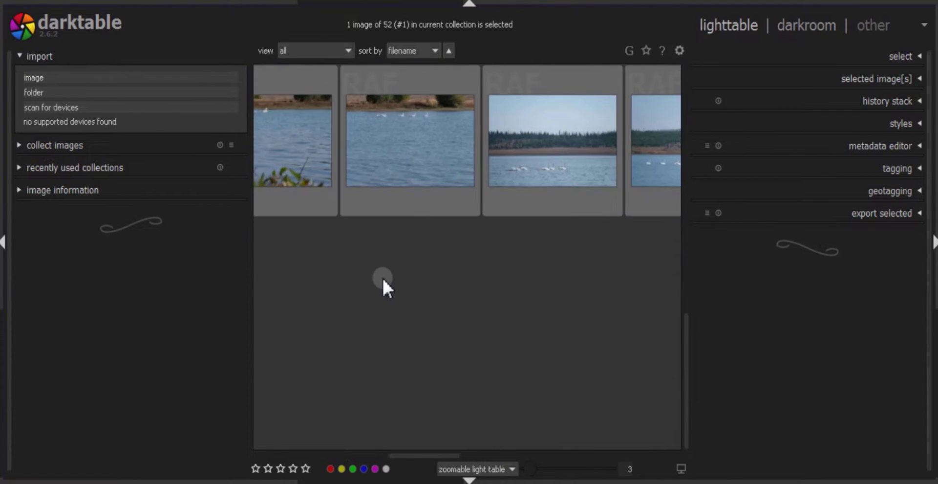
scroll(431, 252, up, 2)
scroll(516, 194, down, 2)
scroll(494, 203, down, 3)
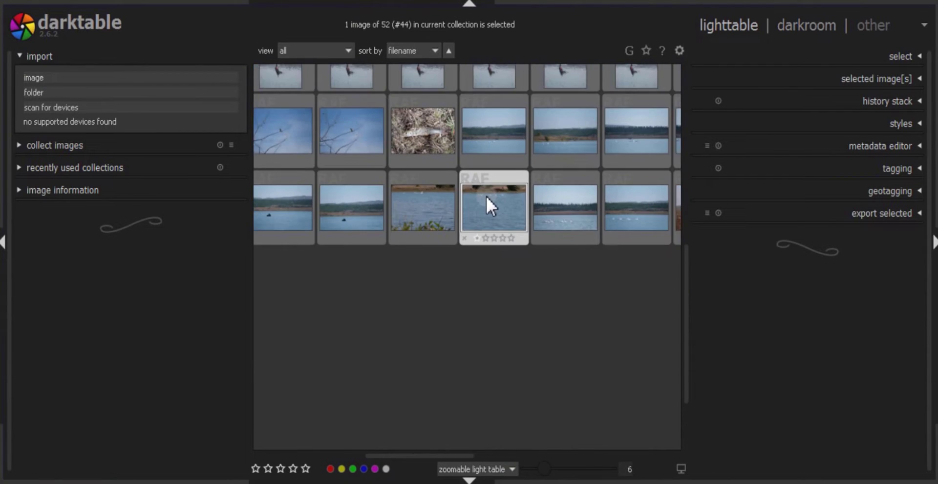
scroll(486, 197, down, 3)
scroll(486, 196, down, 3)
scroll(486, 197, down, 3)
scroll(486, 195, down, 3)
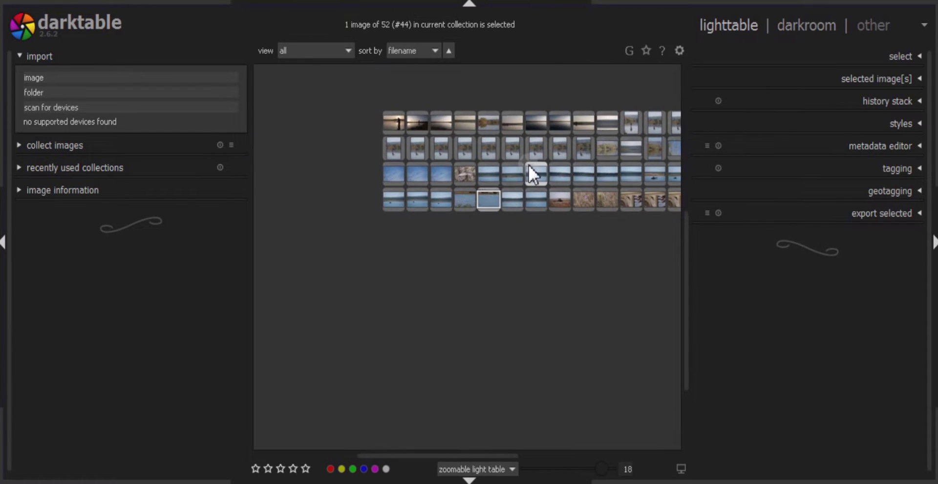
scroll(529, 165, down, 3)
Pan and zoom around the images, then go back to the file manager layout.
mouse_move(555, 152)
mouse_down()
mouse_move(448, 189)
mouse_move(435, 304)
mouse_move(470, 179)
mouse_up()
mouse_move(397, 171)
mouse_down()
mouse_move(345, 287)
mouse_move(430, 367)
mouse_move(413, 197)
mouse_up()
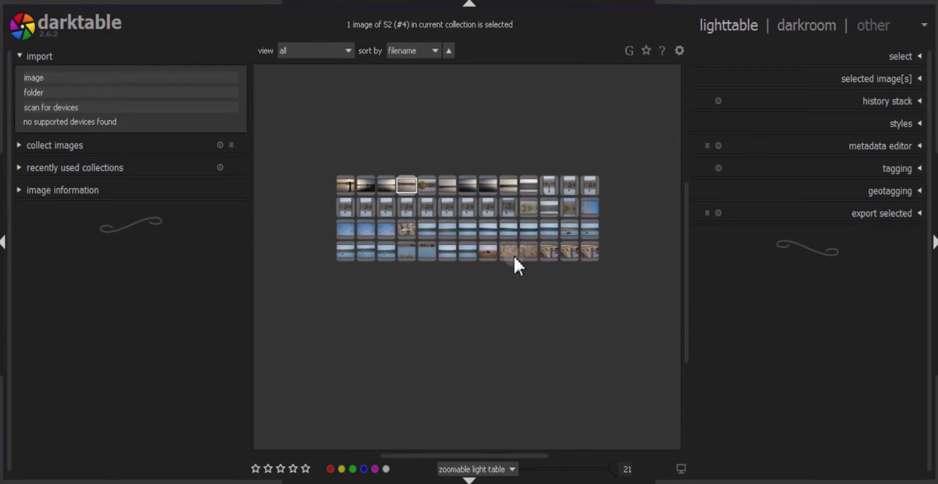
scroll(509, 167, up, 2)
scroll(516, 141, up, 1)
scroll(515, 139, up, 2)
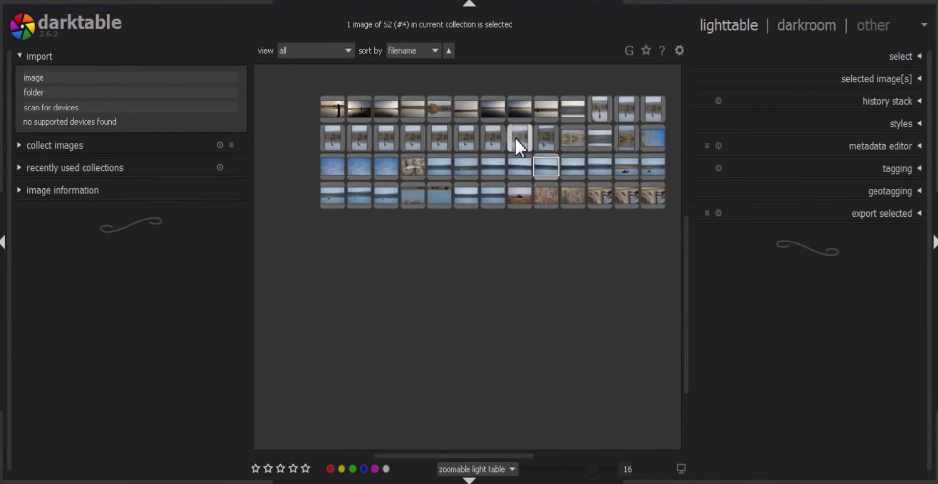
scroll(515, 137, up, 3)
scroll(515, 138, up, 6)
scroll(516, 138, up, 5)
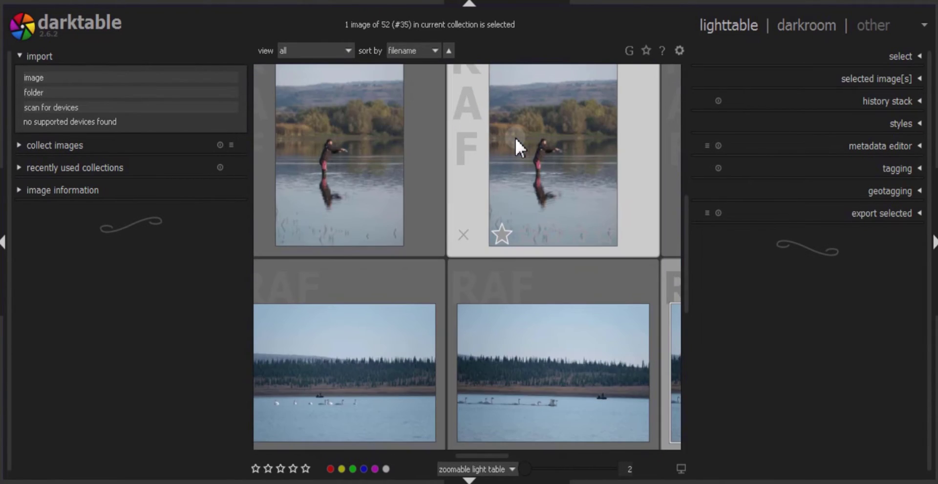
scroll(516, 138, down, 4)
scroll(515, 138, down, 4)
scroll(515, 138, down, 3)
scroll(515, 137, down, 3)
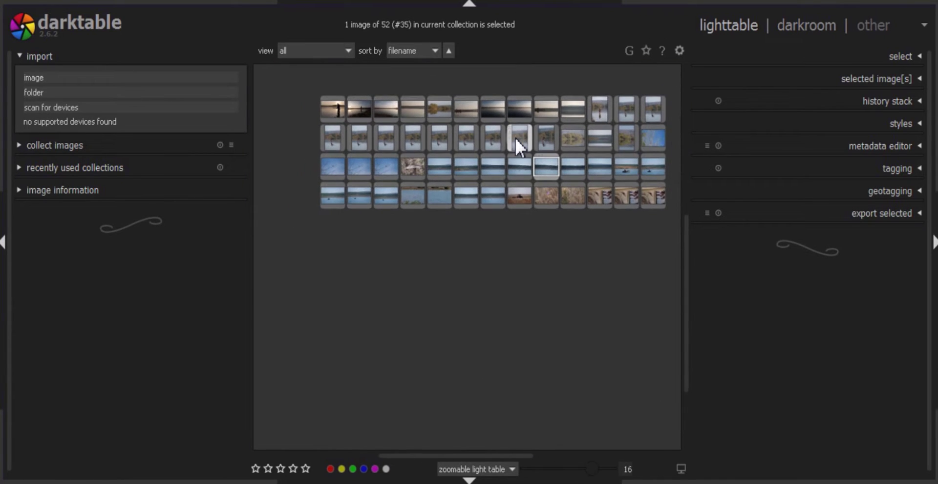
click(454, 365)
click(469, 469)
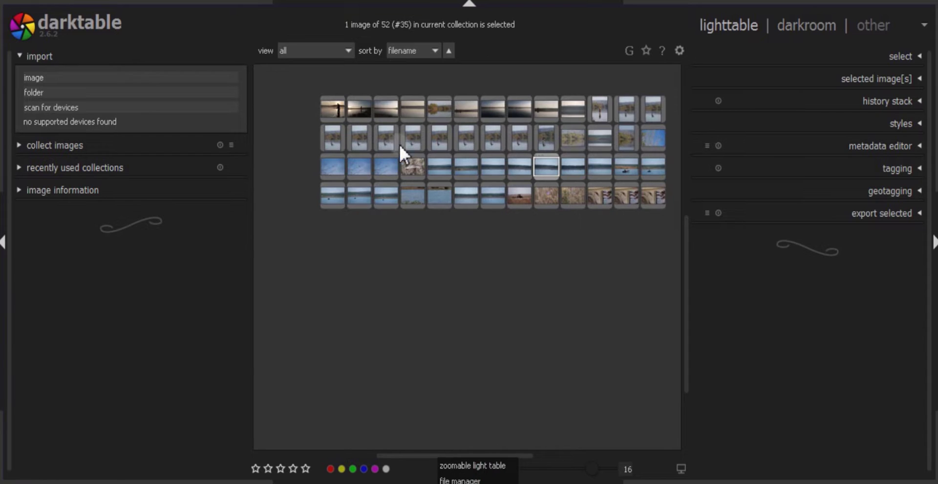
click(456, 480)
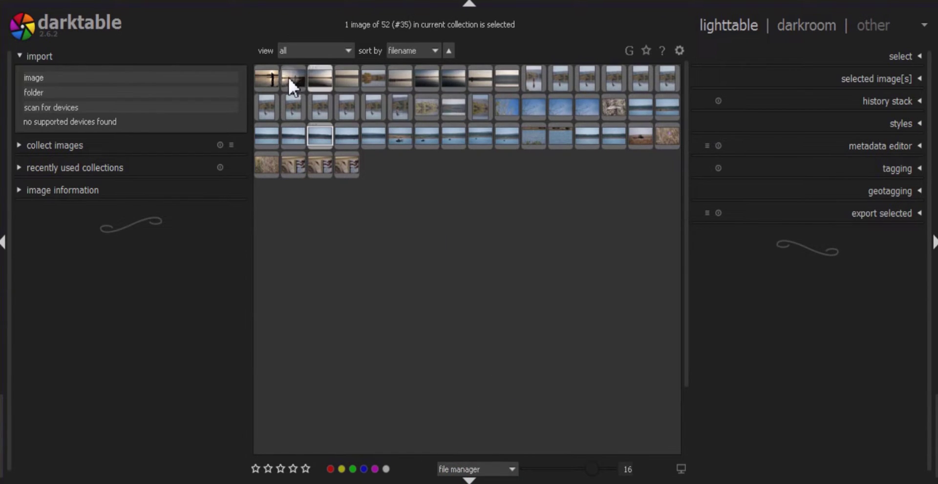
Enlarge the file manager thumbnails from 16 to 9 per row.
click(581, 301)
scroll(577, 469, down, 6)
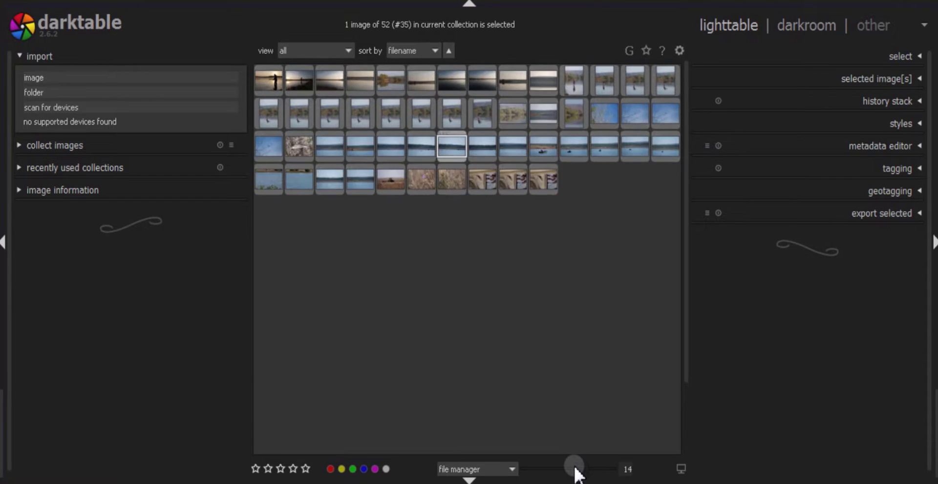
scroll(575, 469, down, 1)
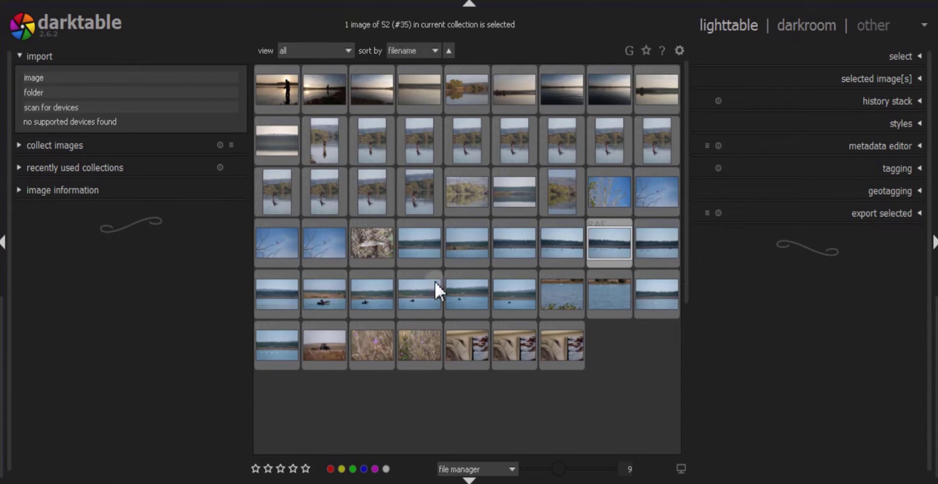
Browse the image import dialog to the Desktop/100CANON folder.
click(38, 77)
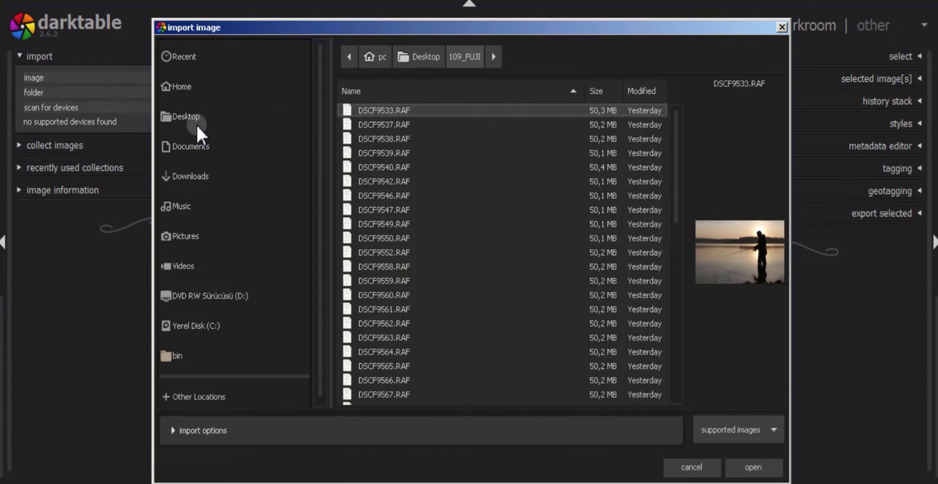
click(196, 123)
click(374, 139)
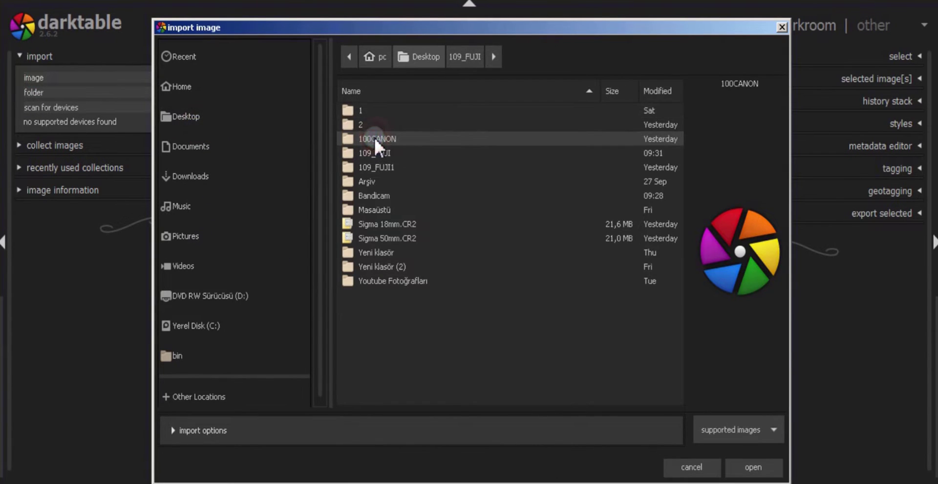
click(758, 469)
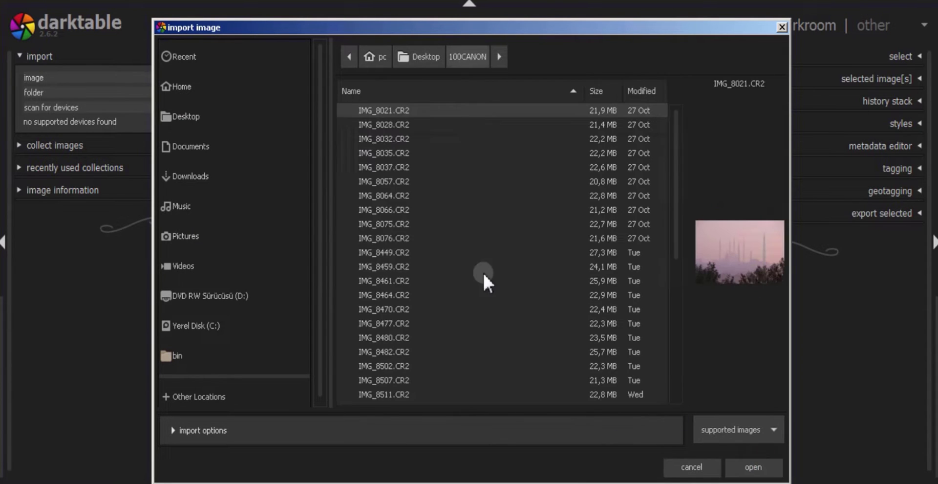
Preview IMG_8076.CR2 and IMG_8533.CR2, then import the Canon CR2 files.
click(376, 238)
scroll(376, 302, down, 5)
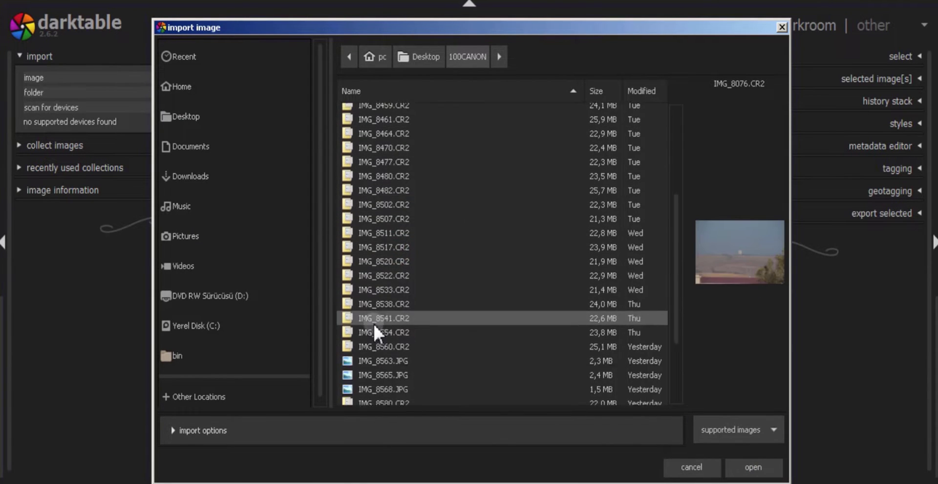
scroll(374, 324, down, 1)
click(383, 251)
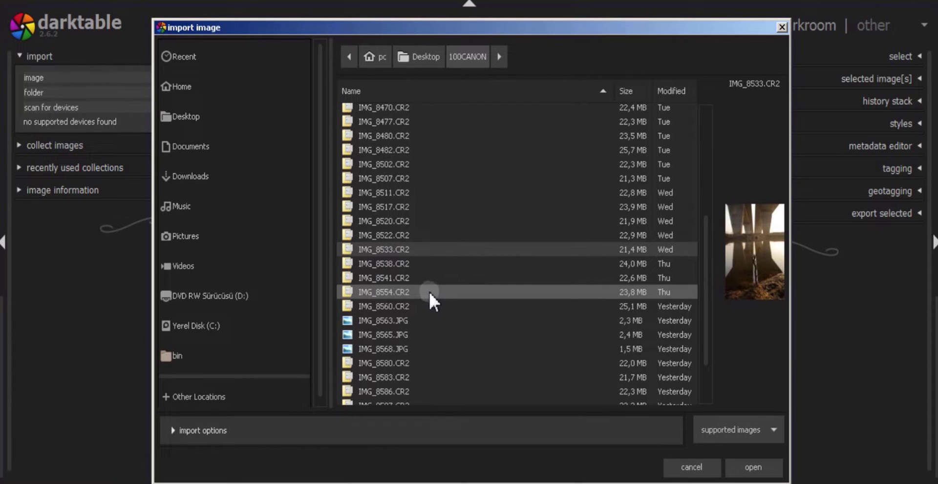
double_click(429, 292)
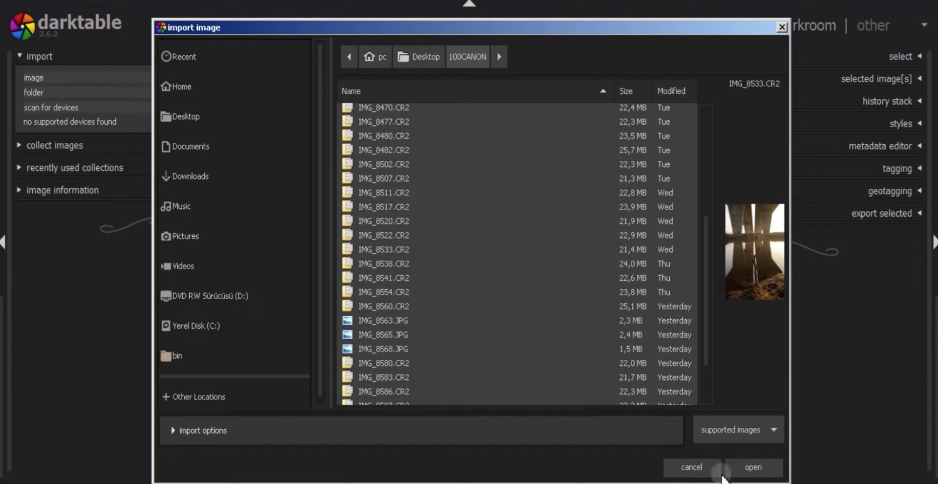
click(753, 467)
click(301, 213)
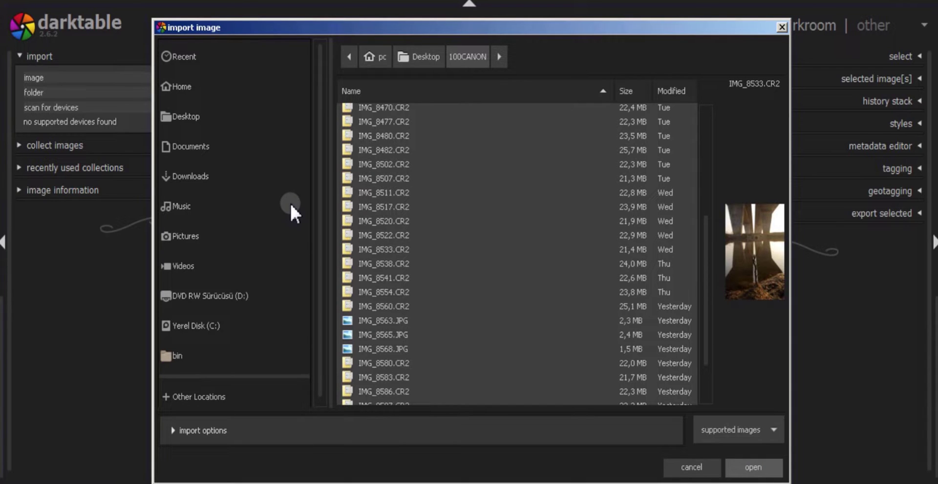
click(753, 467)
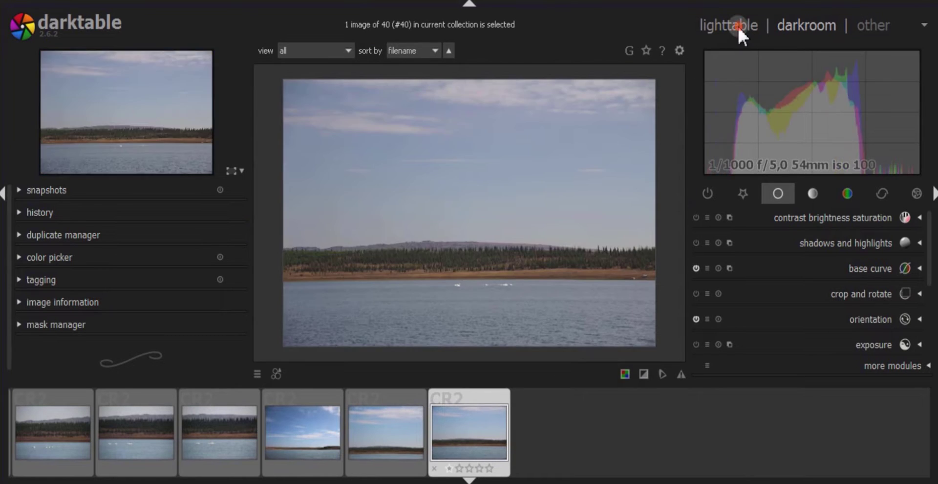
Return from the darkroom to the lighttable grid of 40 Canon photos.
click(738, 25)
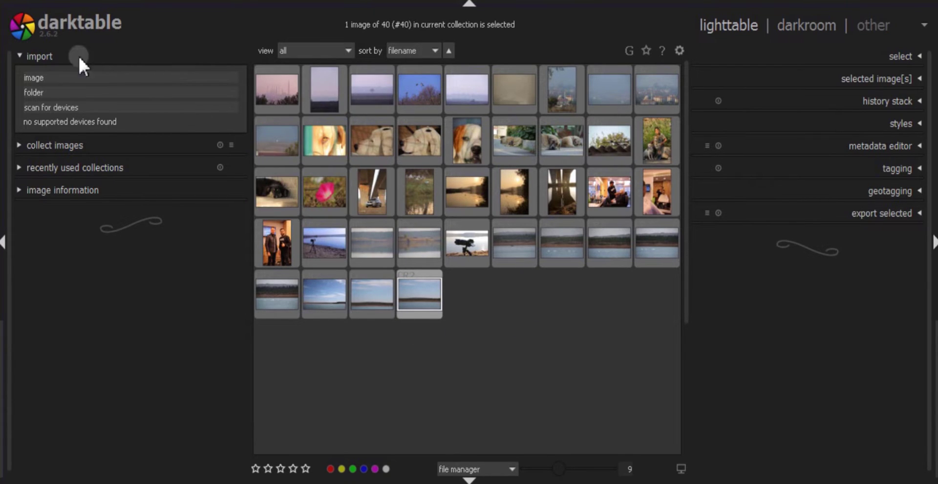
Switch the collection between the 109_FUJI and 100CANON film rolls.
click(19, 141)
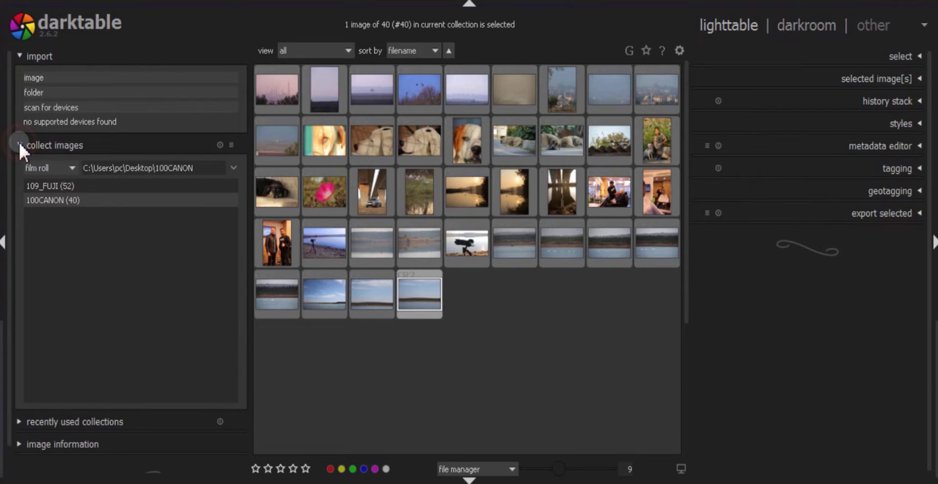
click(50, 186)
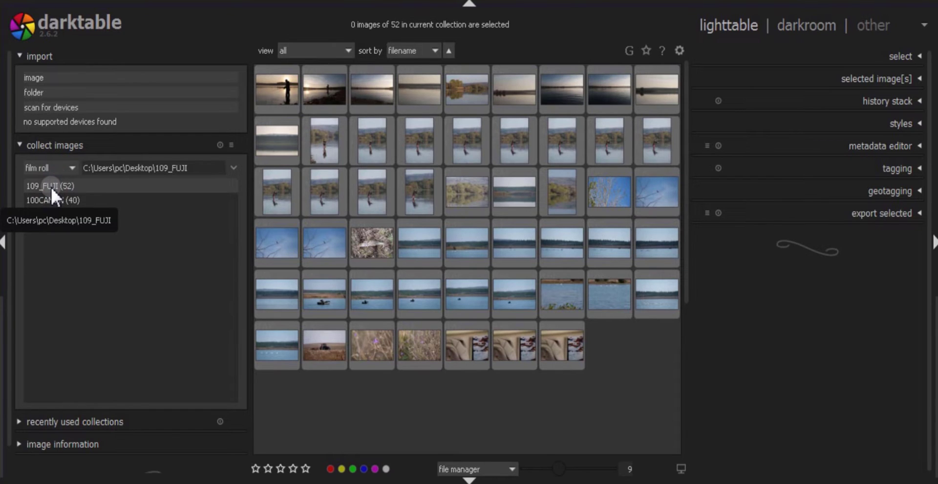
click(55, 200)
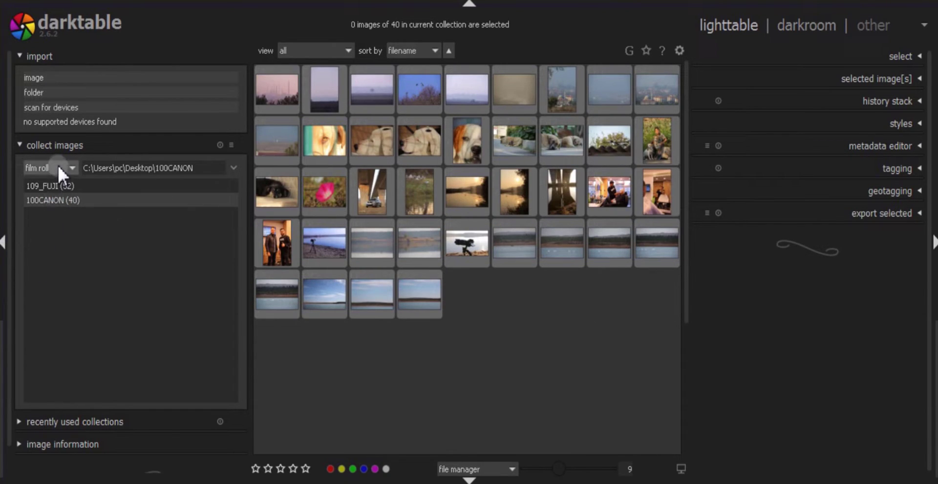
Collect by camera, showing Canon EOS 600D photos, then Fujifilm X-H1 photos.
click(41, 167)
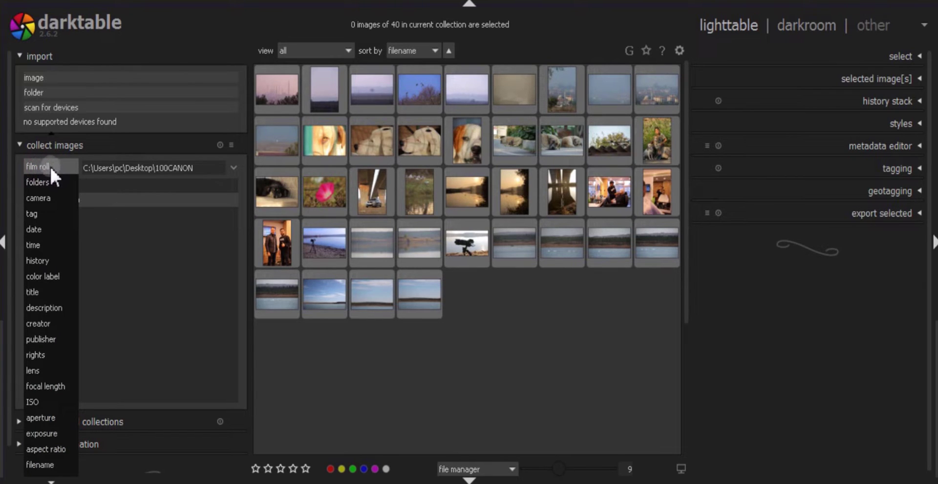
click(46, 197)
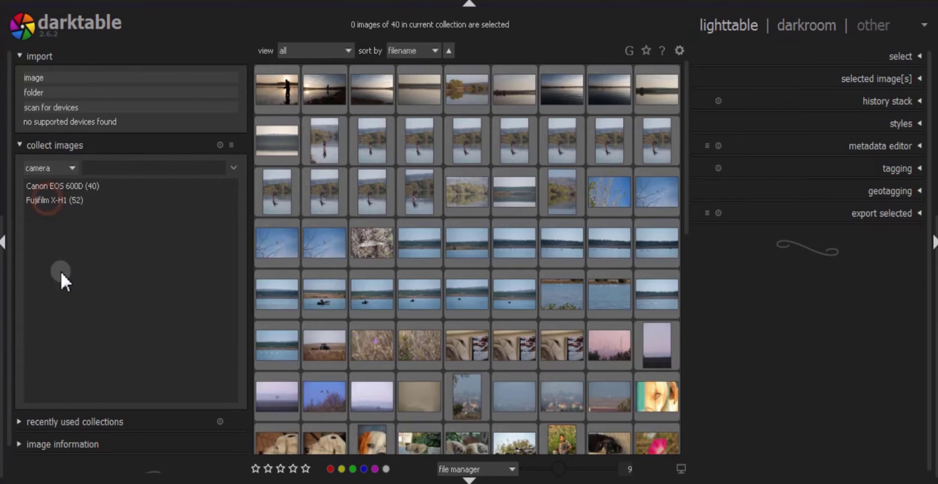
click(64, 186)
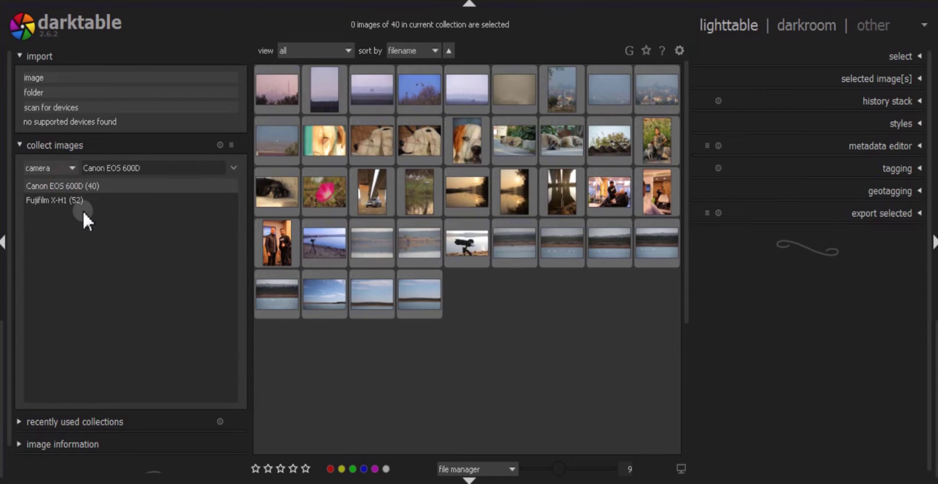
click(56, 199)
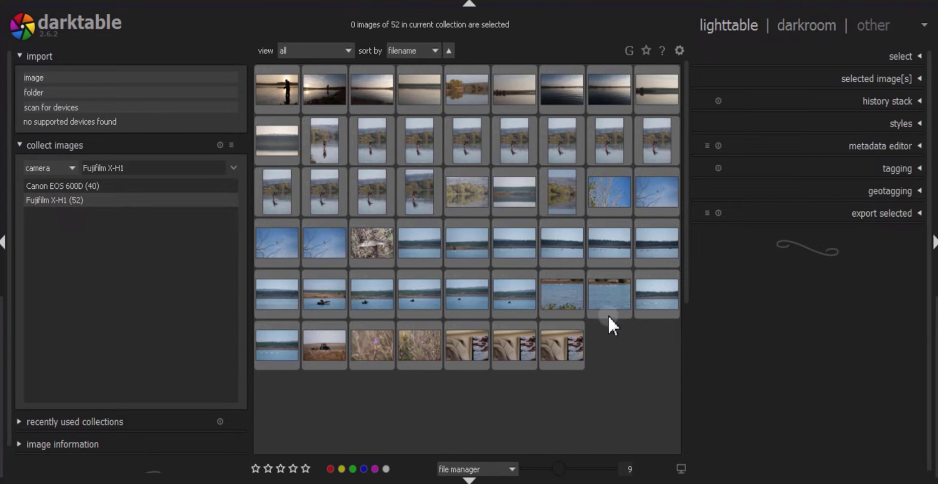
click(49, 167)
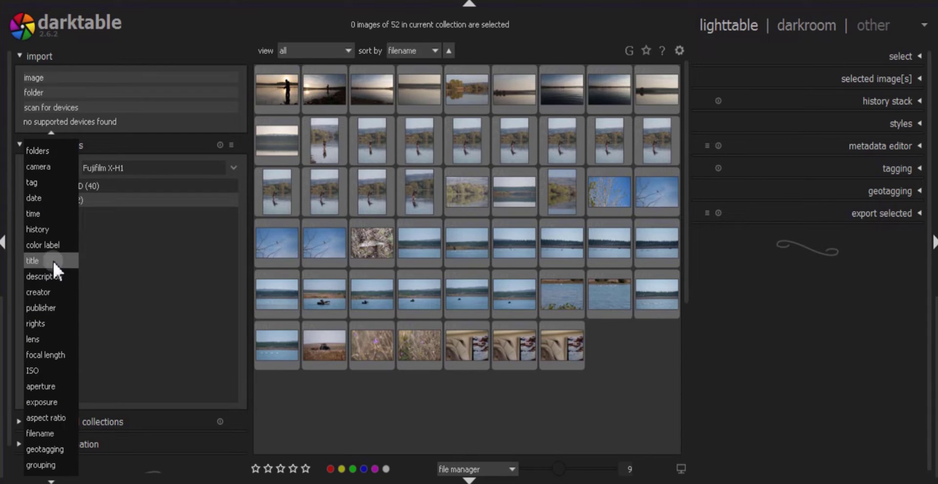
Collect by lens, filtering to XF16-55mmF2.8, XF50-140mmF2.8, then the (1136) lens.
click(40, 337)
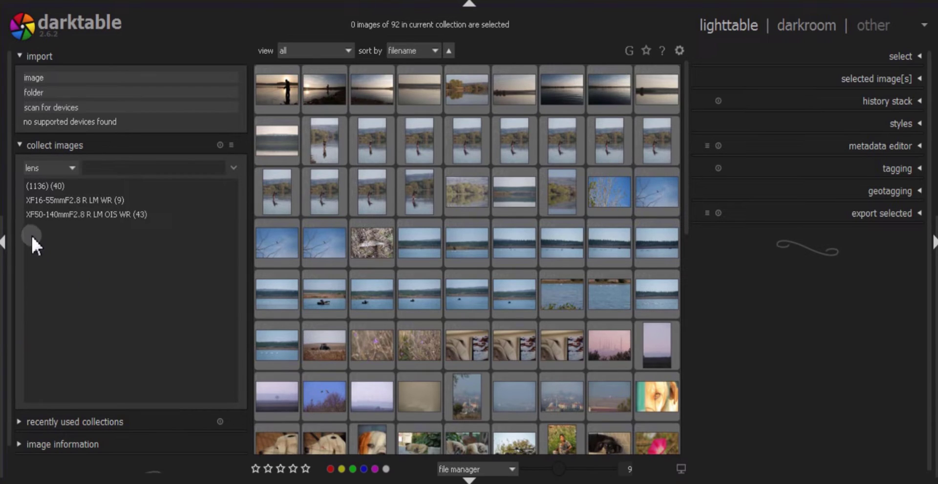
click(58, 200)
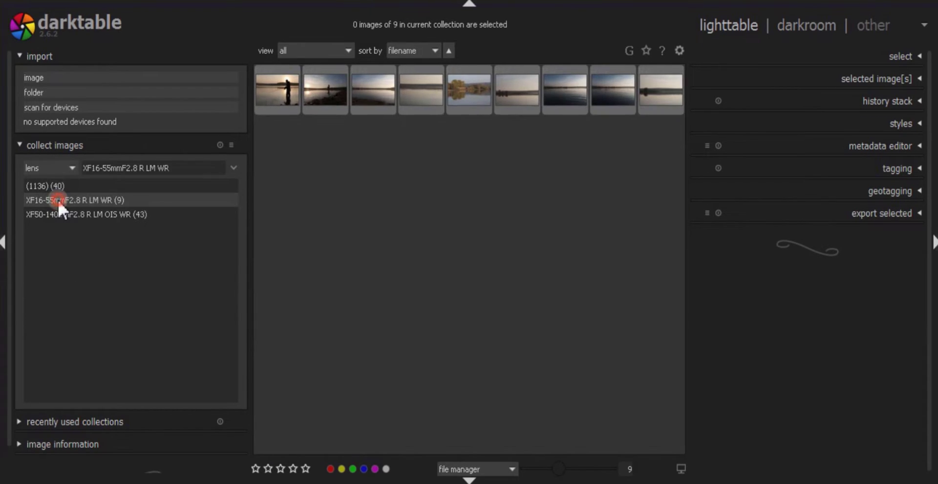
click(82, 216)
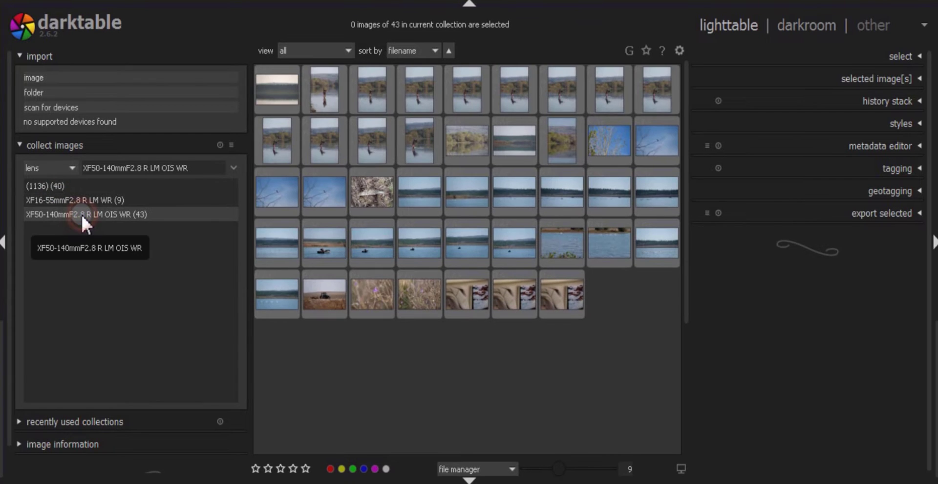
click(49, 186)
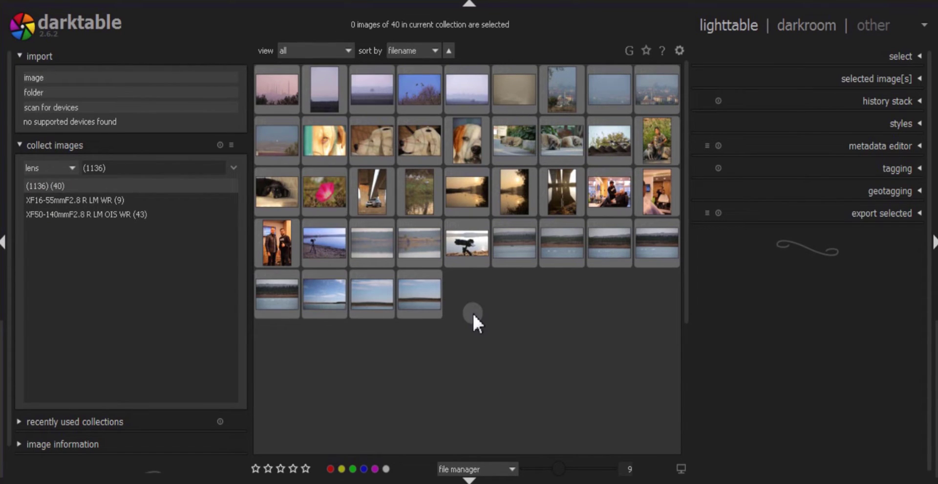
Collect by focal length, filtering to 16, 28, 98, 106 and 200 mm in turn.
click(63, 168)
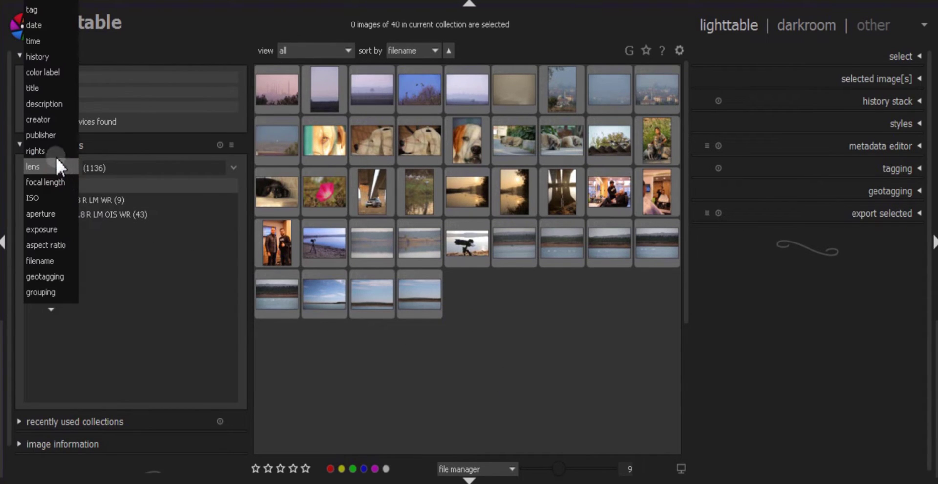
click(45, 179)
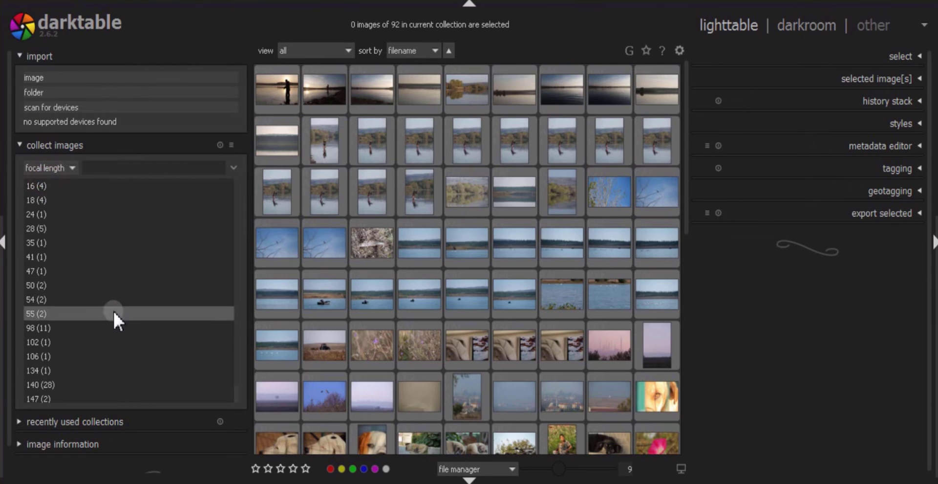
click(62, 186)
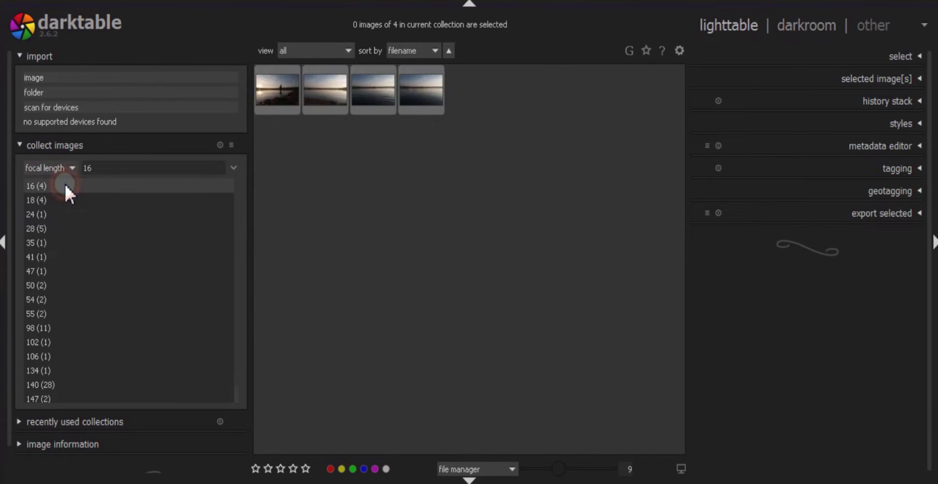
click(62, 228)
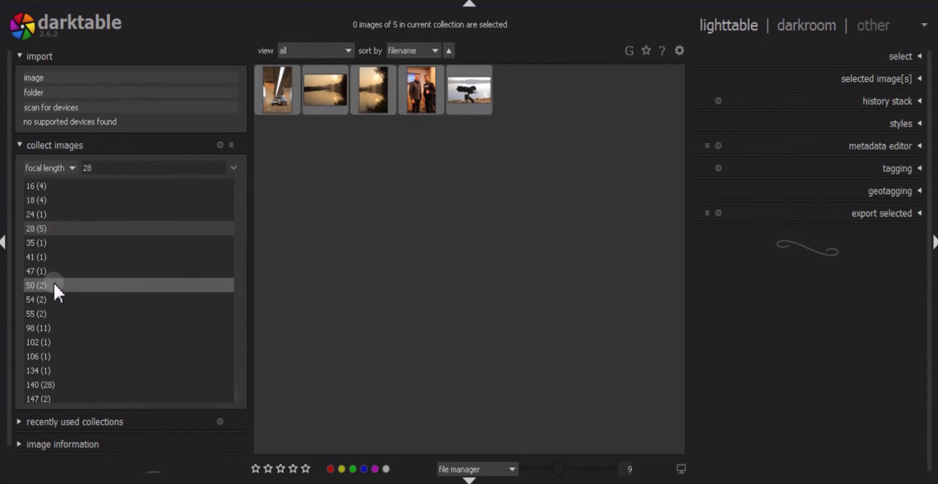
click(56, 326)
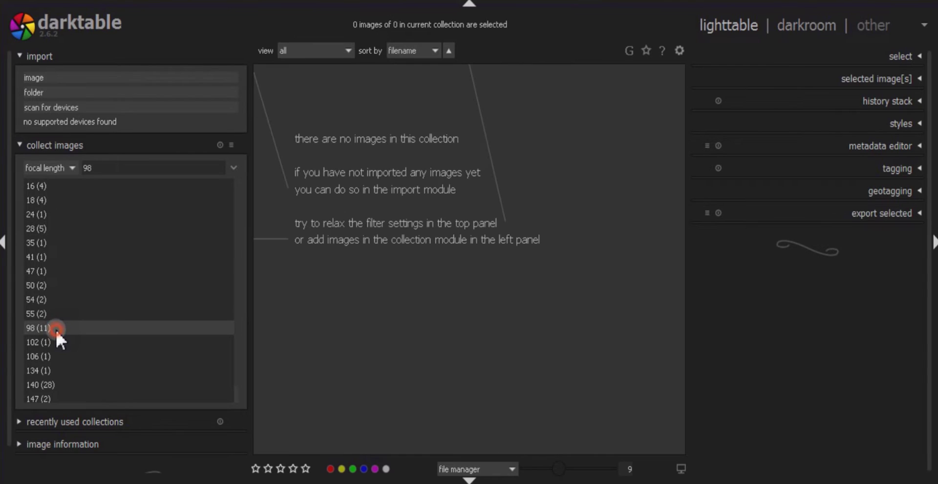
click(87, 360)
scroll(118, 306, down, 1)
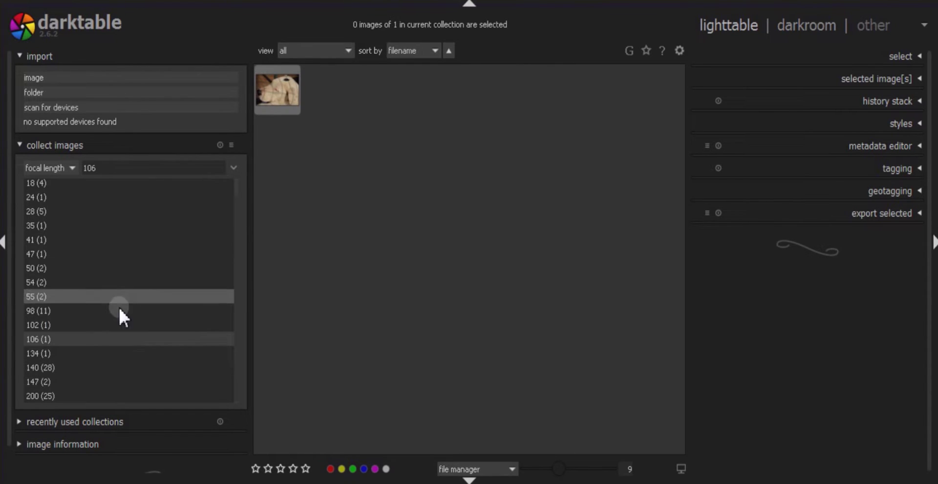
click(59, 394)
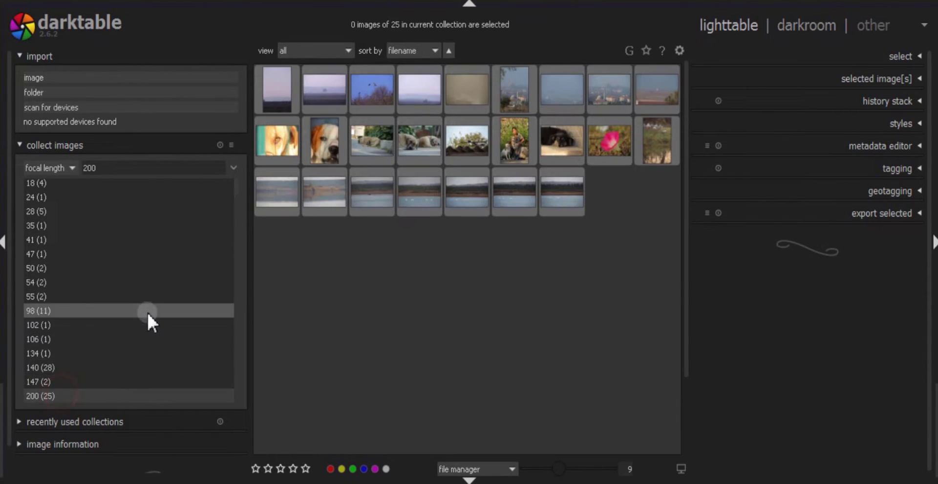
scroll(65, 196, up, 1)
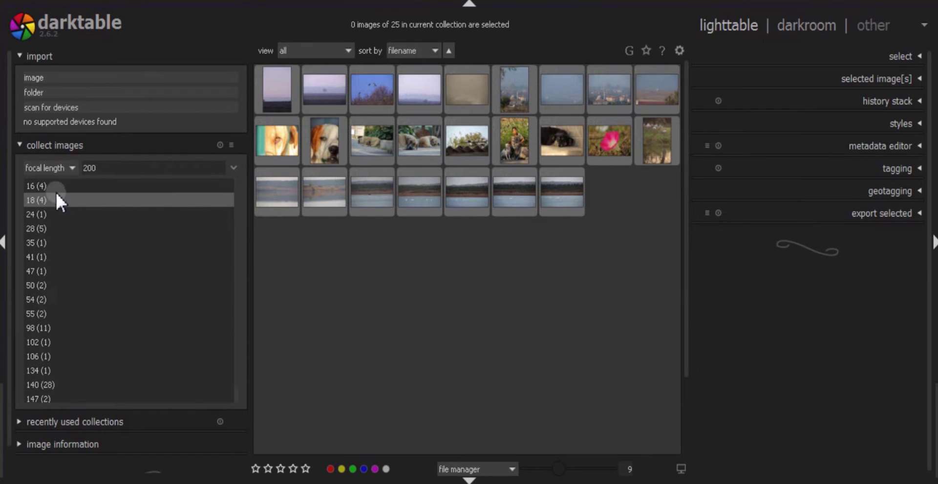
click(44, 168)
Collect by ISO, filtering to ISO 800, 100, 200 and 400 in turn.
click(44, 183)
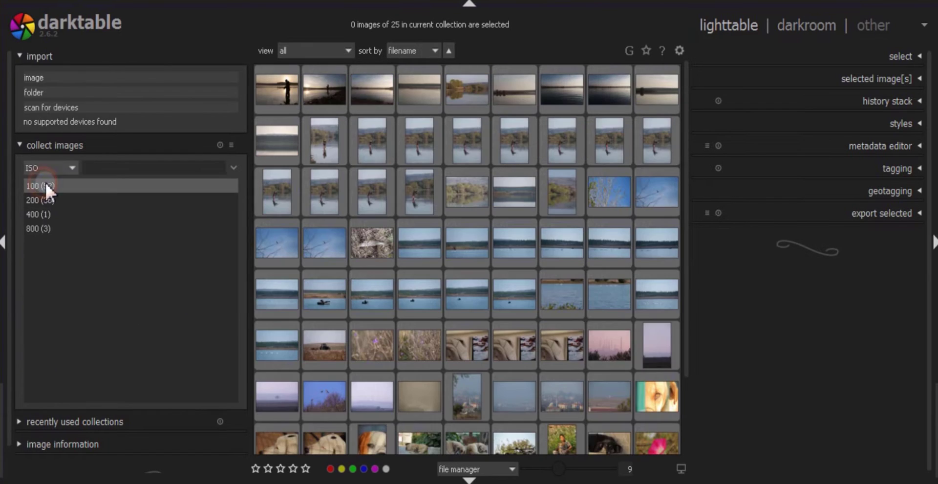
click(70, 226)
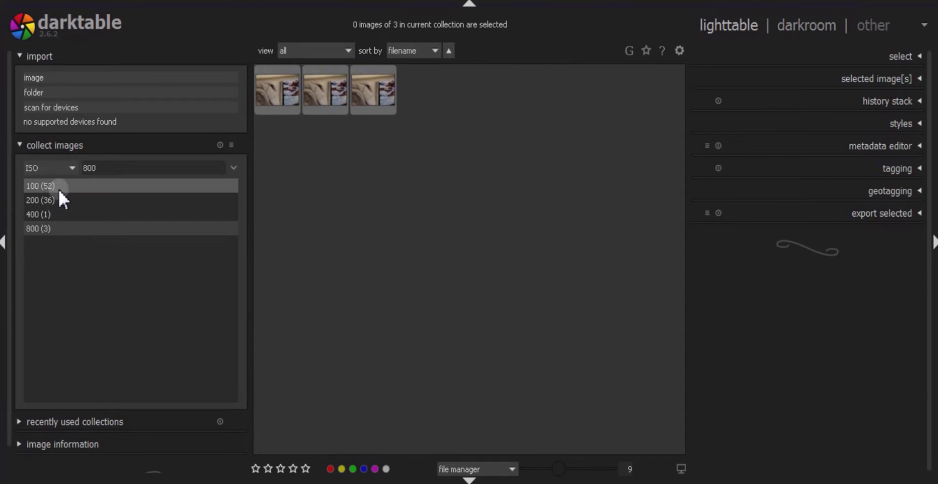
click(57, 187)
click(55, 201)
click(58, 216)
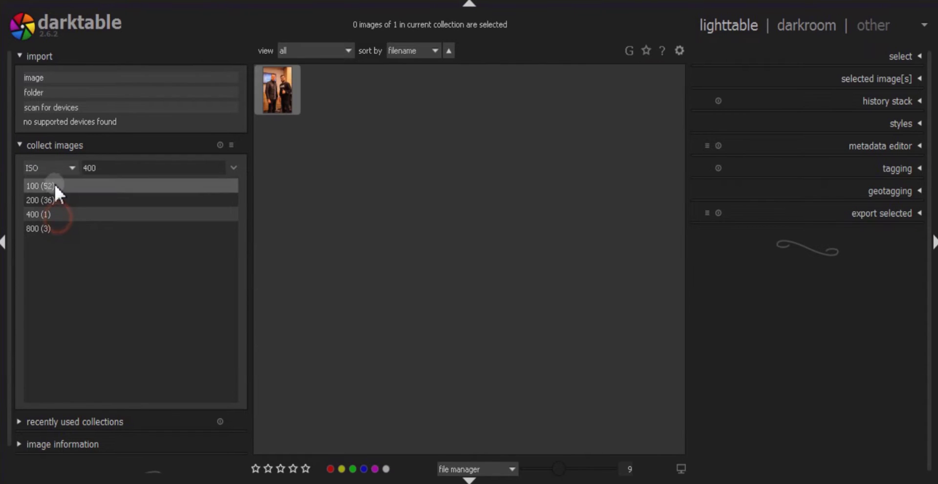
Filter by aperture f/3.2, f/2.8, f/5.6 and f/16.0, then regroup by film roll.
click(58, 168)
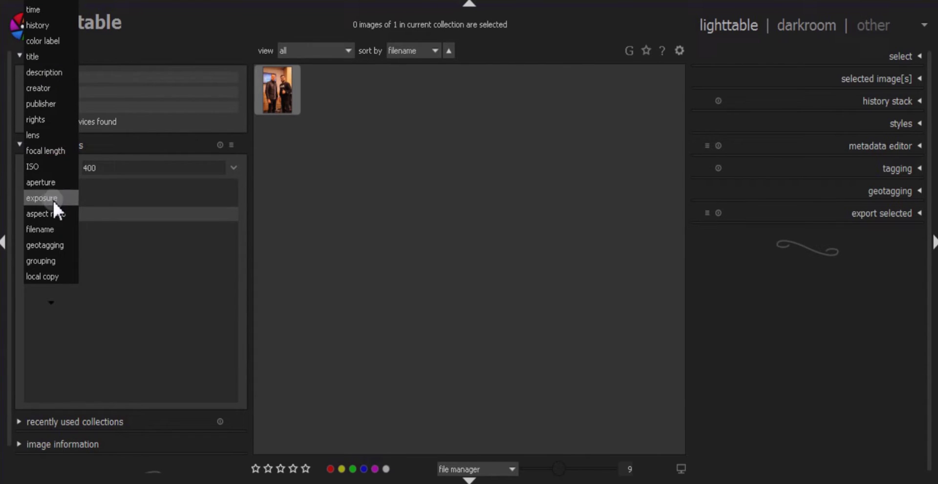
click(55, 184)
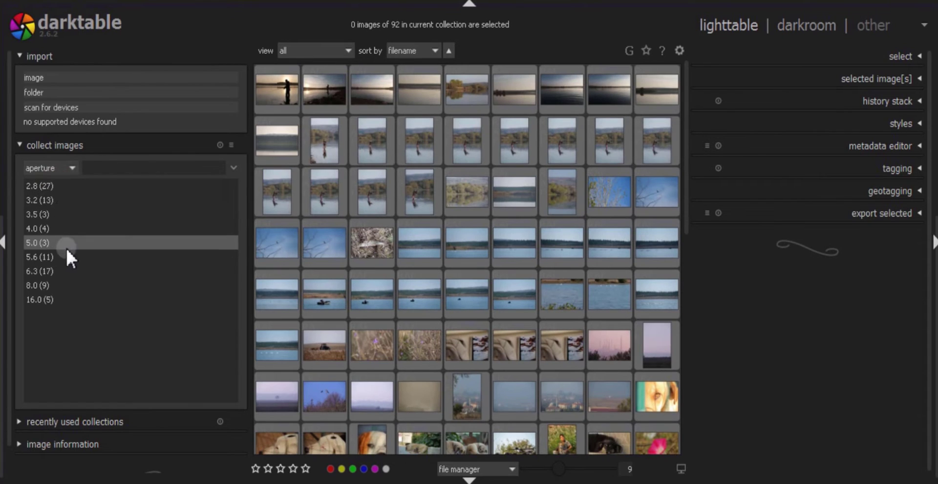
click(67, 198)
click(69, 186)
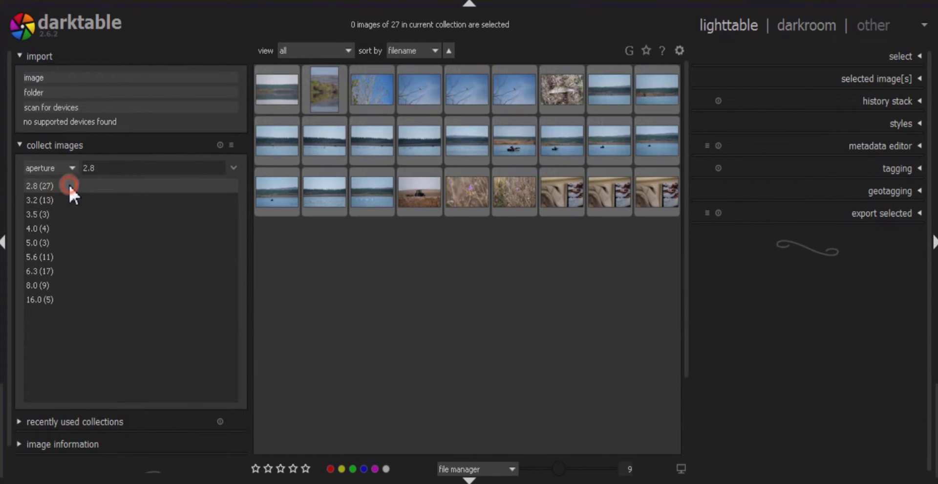
click(40, 255)
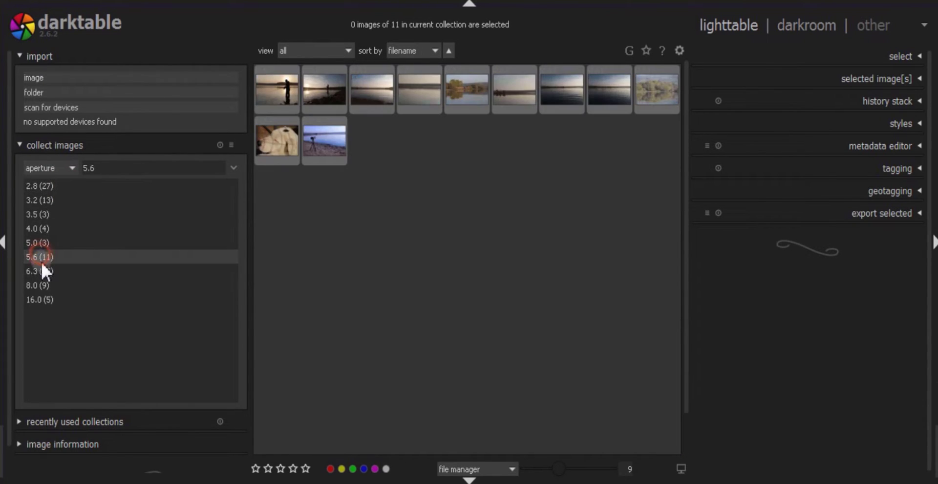
click(44, 300)
click(44, 165)
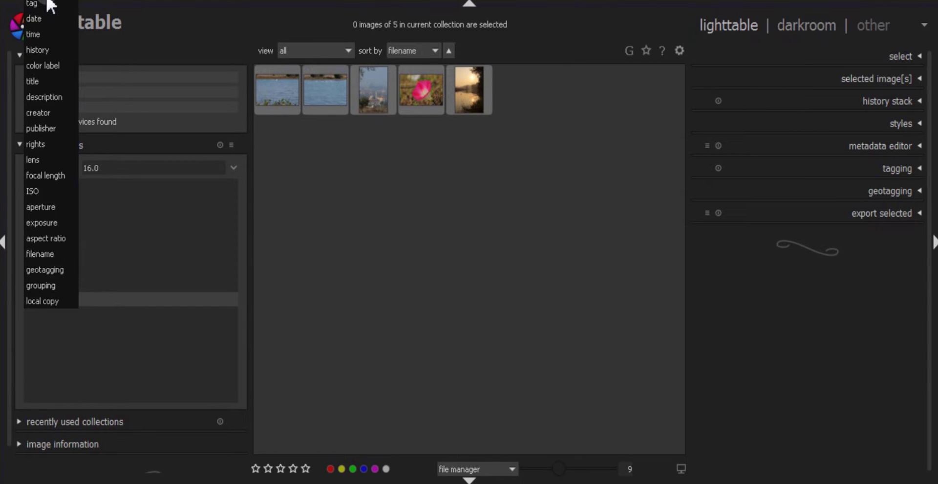
click(39, 4)
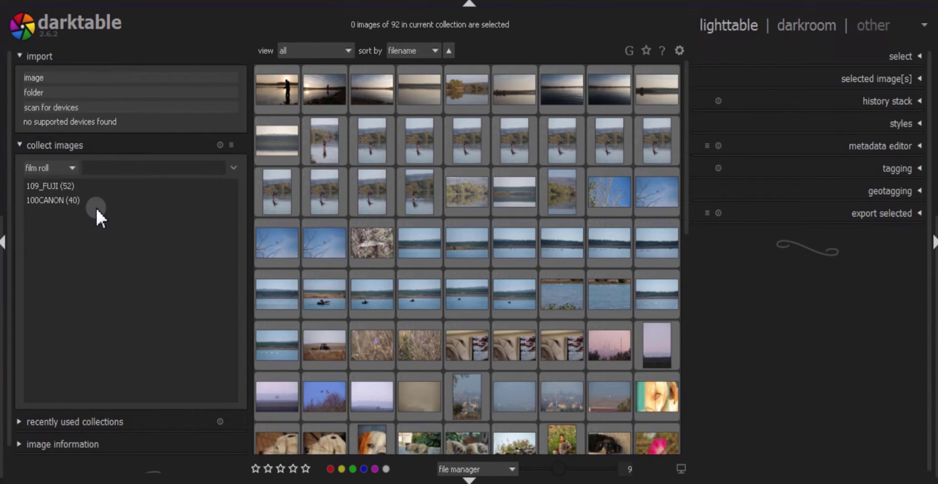
Hide the collection filters, start an image import and browse Desktop > Arşiv.
click(22, 145)
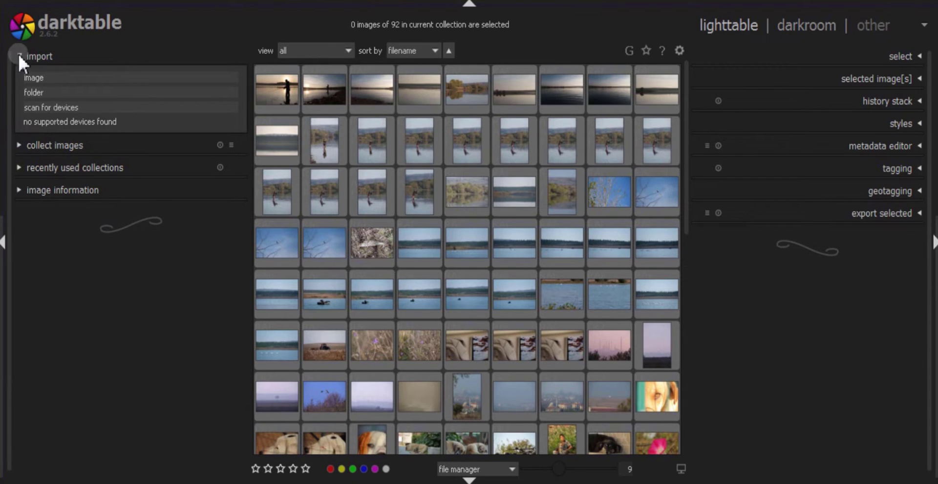
click(46, 78)
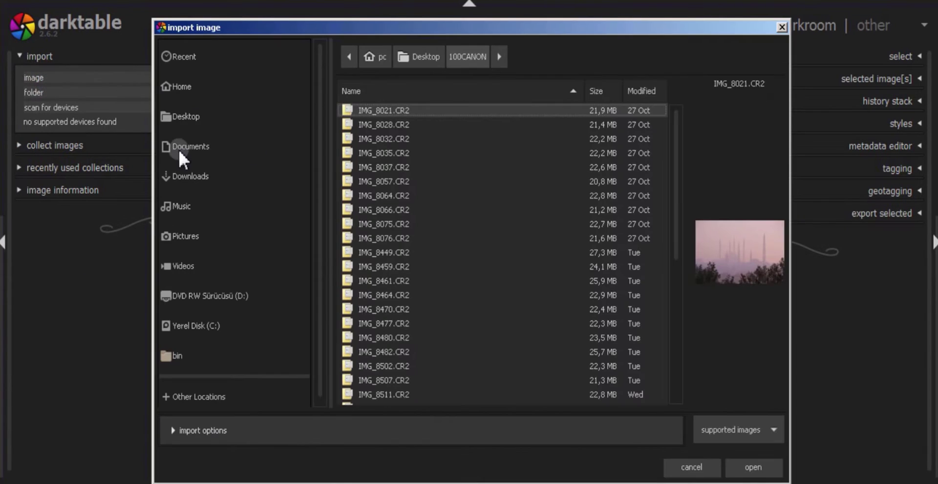
click(190, 129)
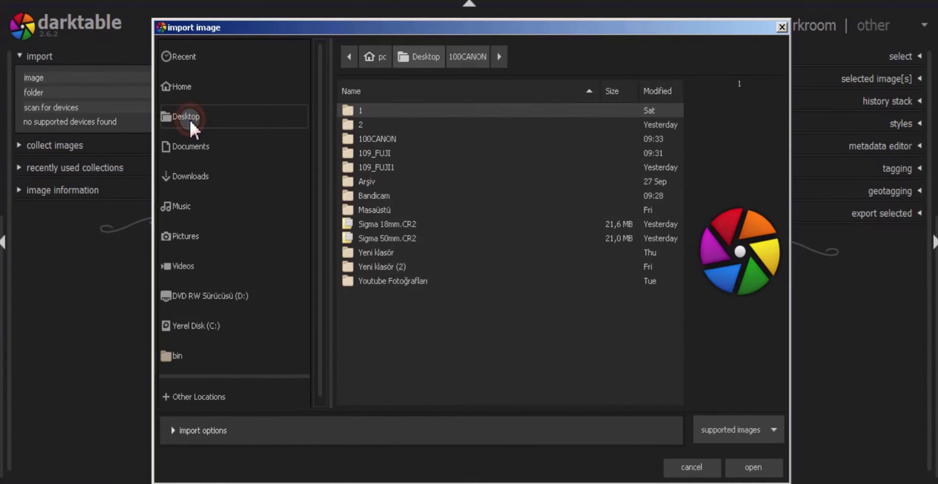
double_click(370, 181)
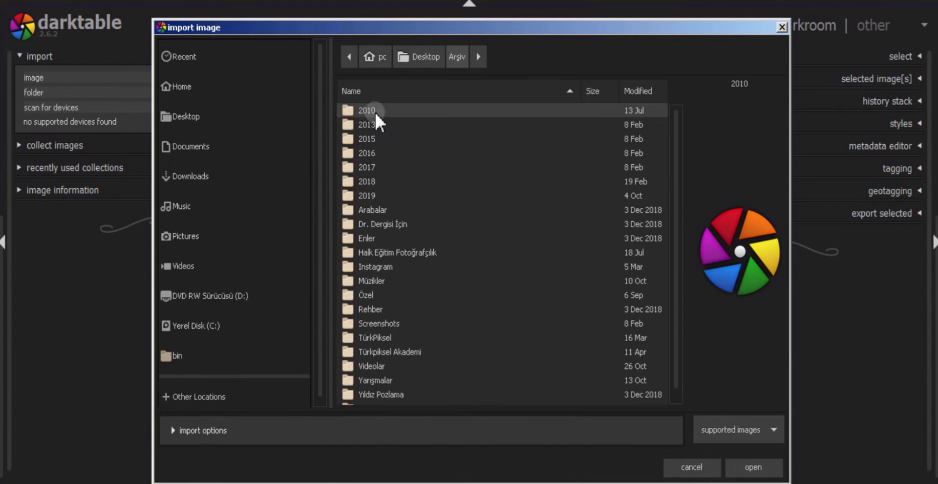
Browse 2019 > 8-Ağustos > 10, select IMG_0753.CR2, then cancel without importing.
double_click(370, 193)
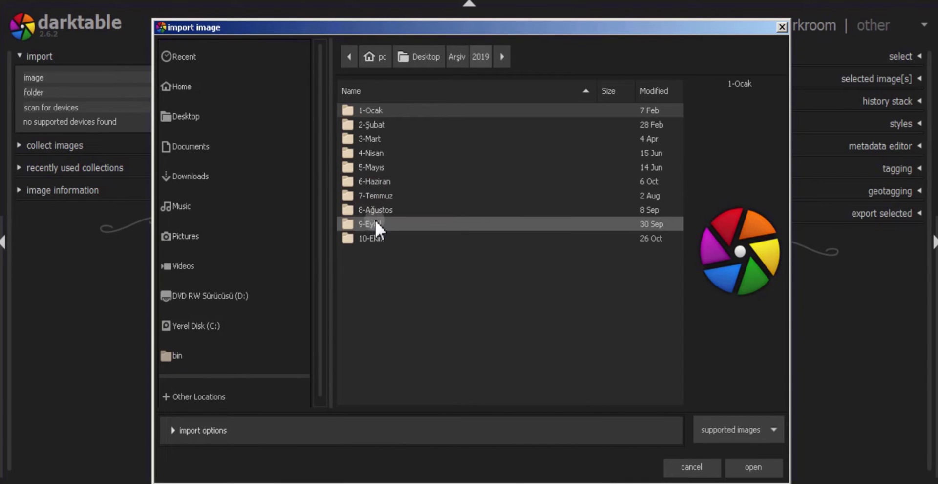
double_click(383, 208)
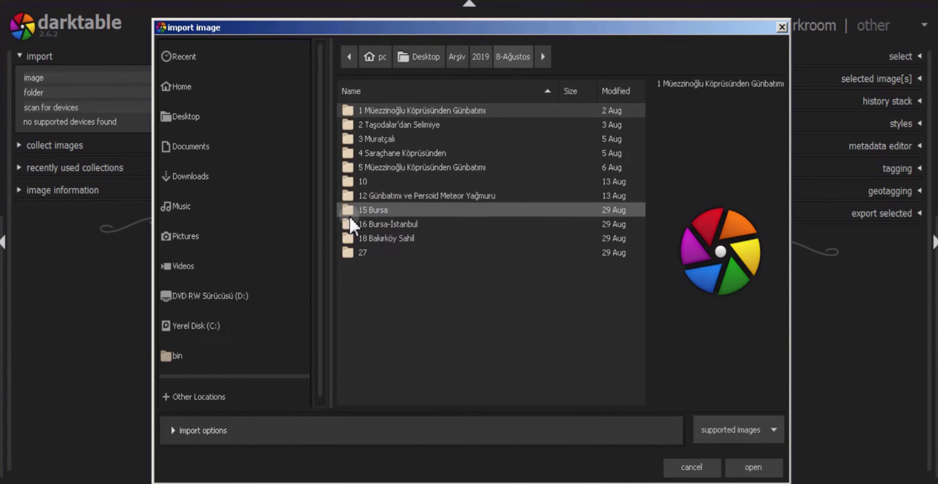
double_click(389, 182)
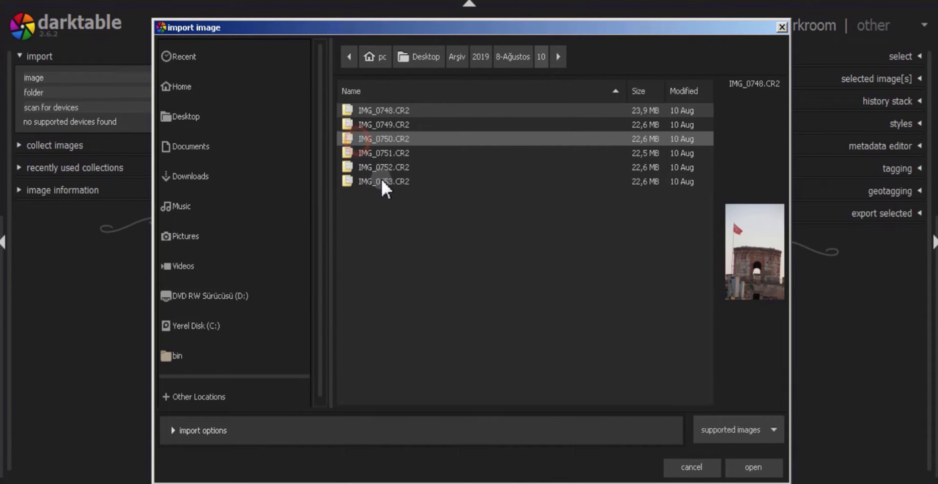
click(384, 180)
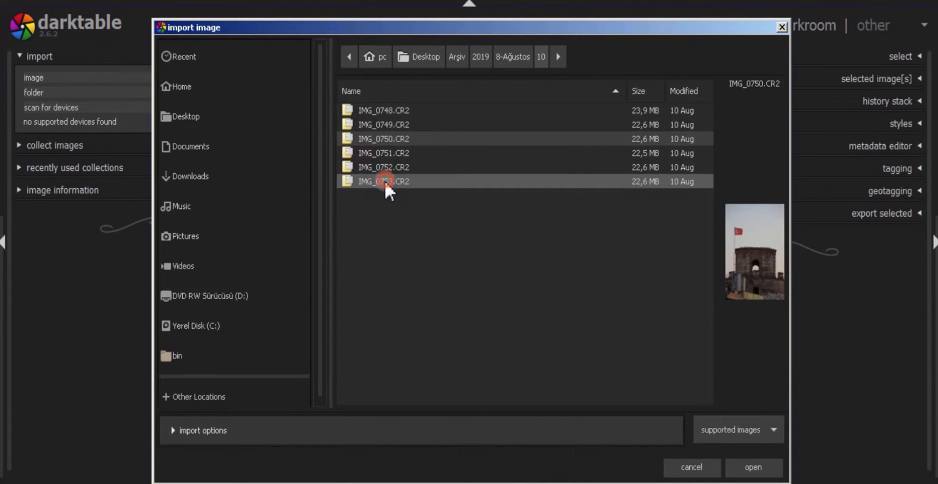
click(691, 467)
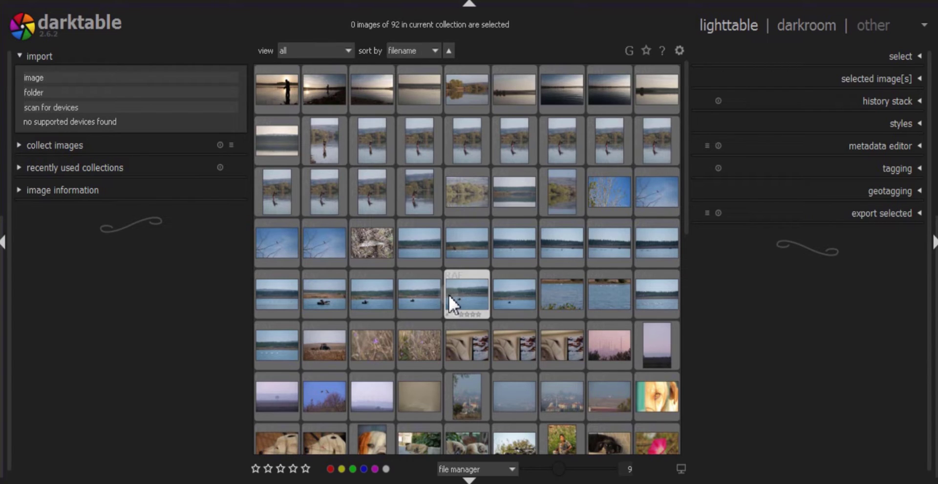
Select photo #12 and show its image information metadata.
click(202, 325)
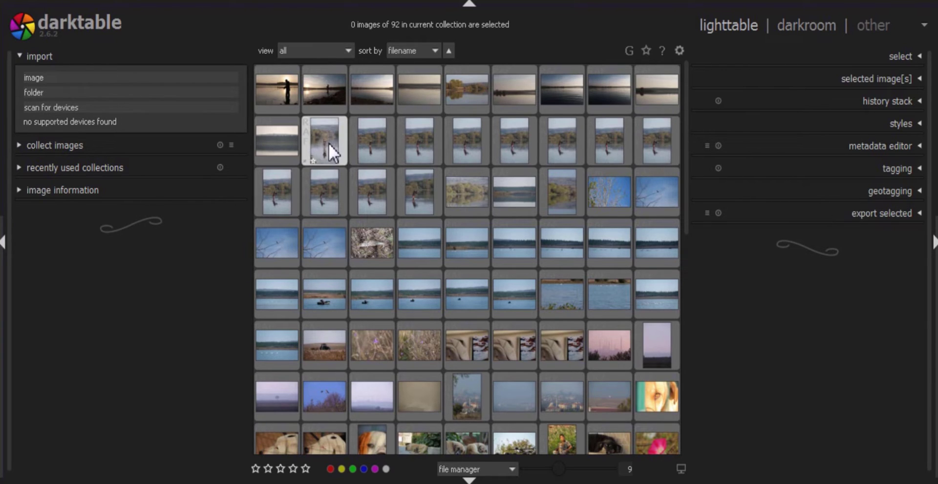
click(376, 135)
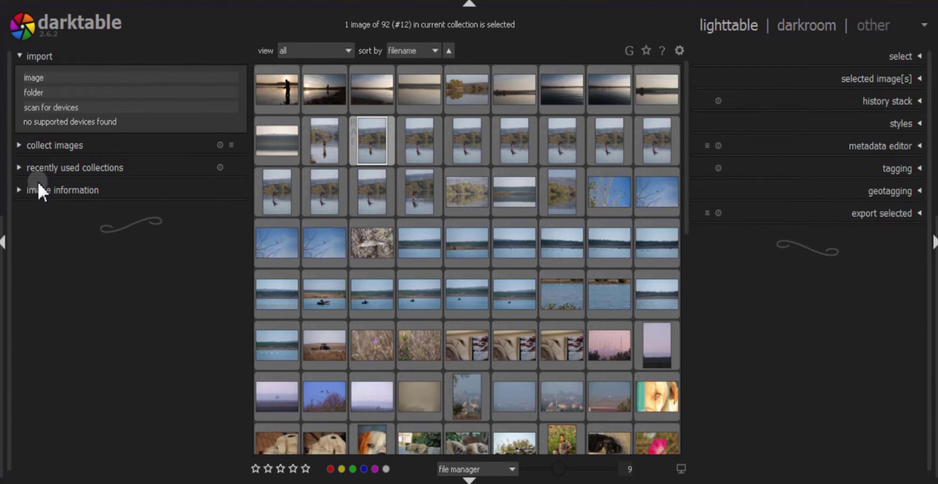
click(20, 191)
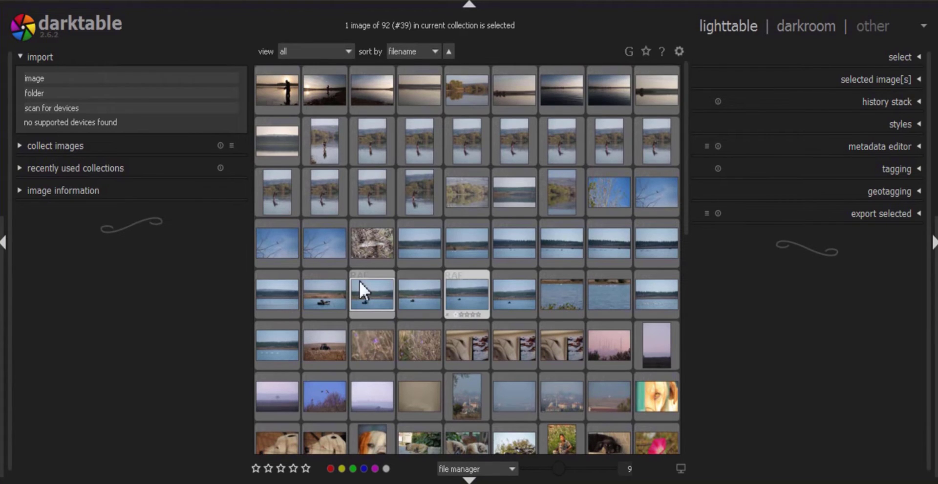
Select the rowboat photo #39 and open it in the darkroom.
click(366, 292)
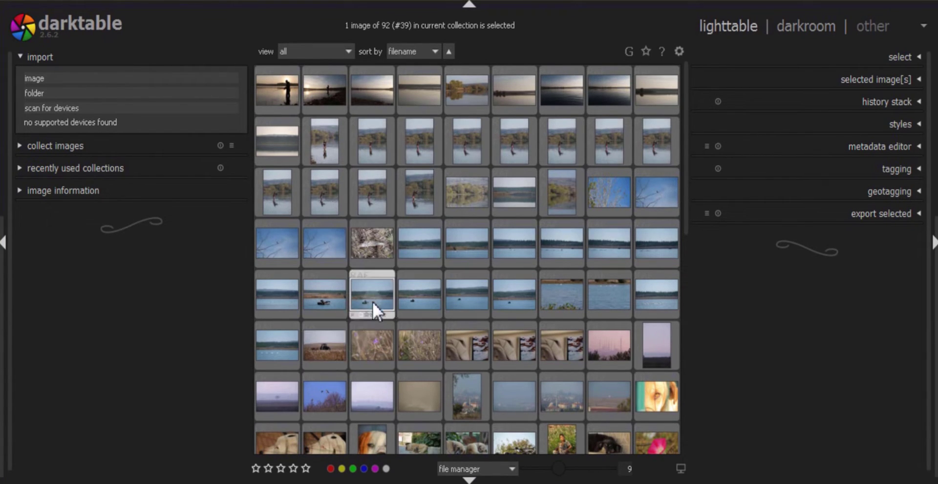
click(434, 291)
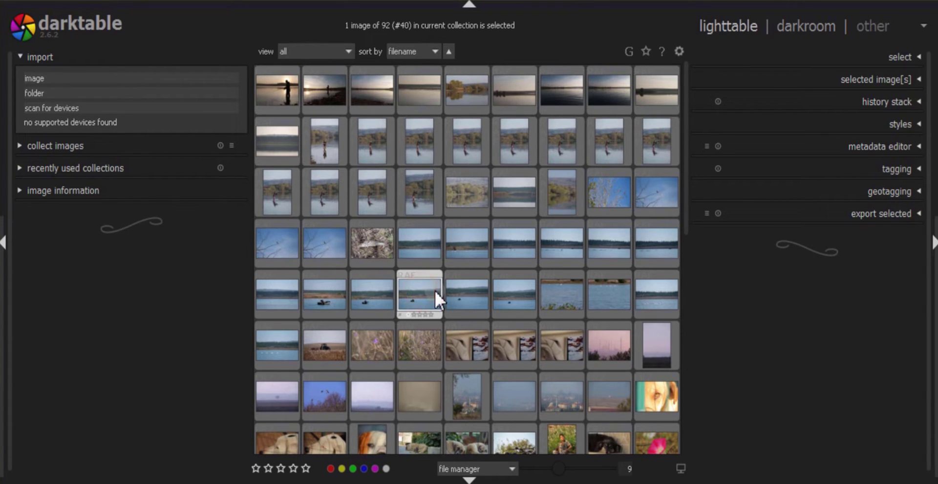
click(376, 294)
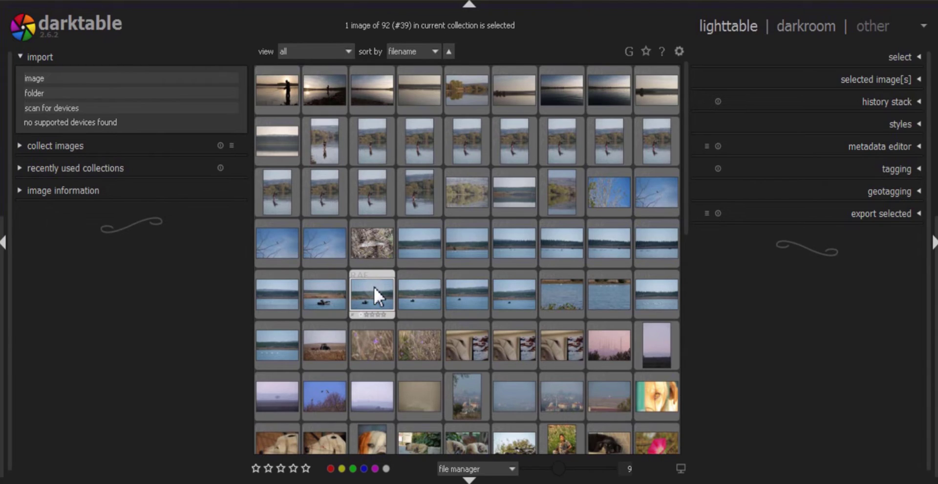
double_click(374, 286)
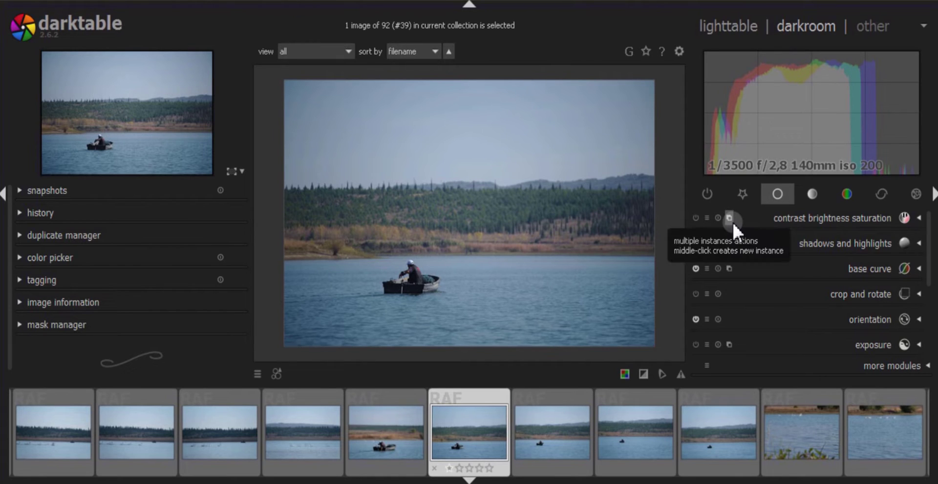
click(797, 231)
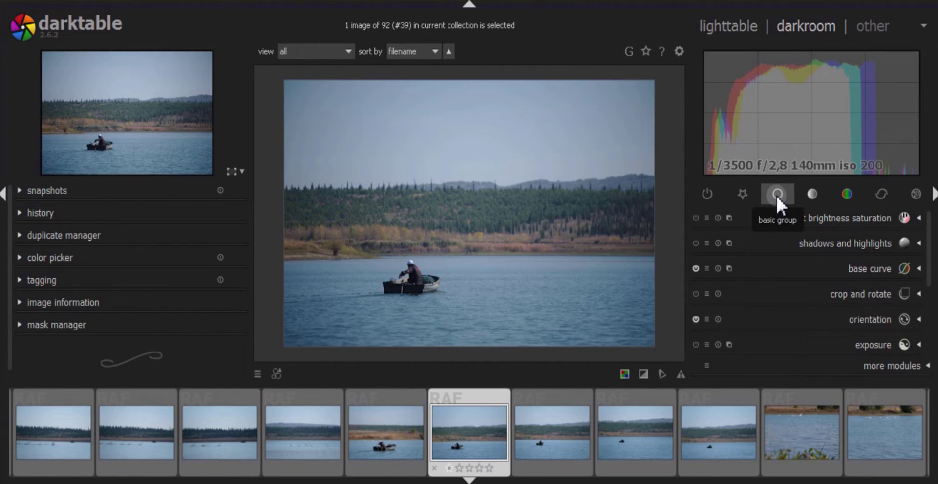
click(812, 193)
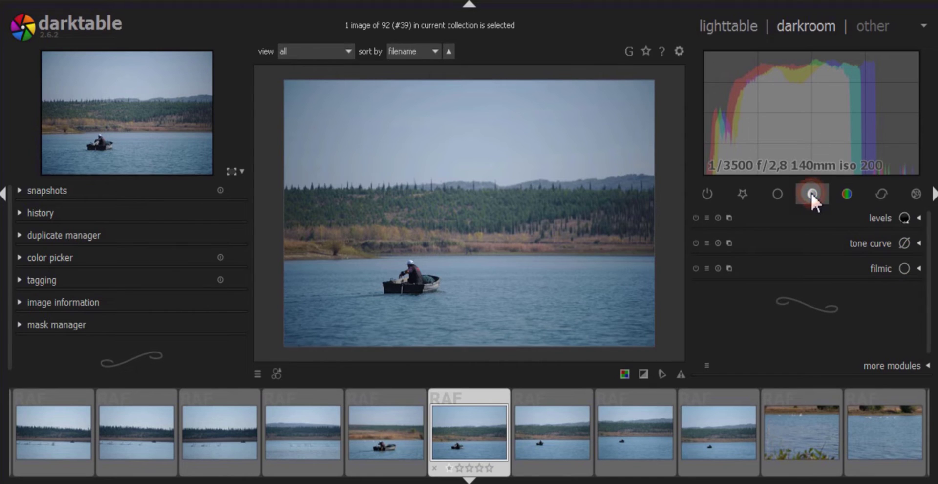
click(853, 194)
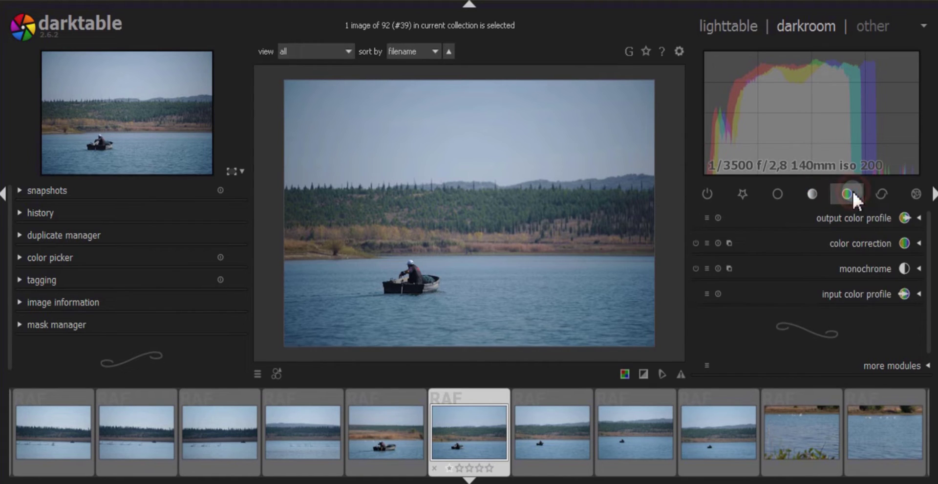
click(881, 194)
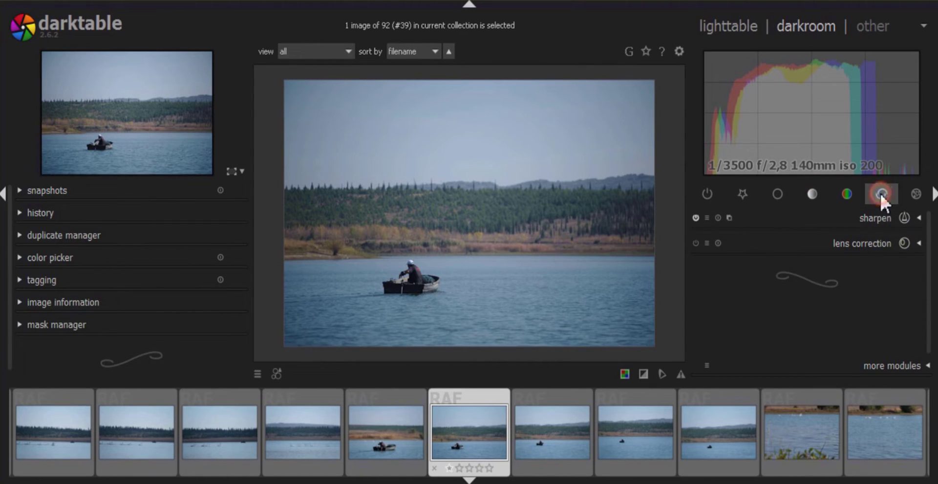
click(916, 194)
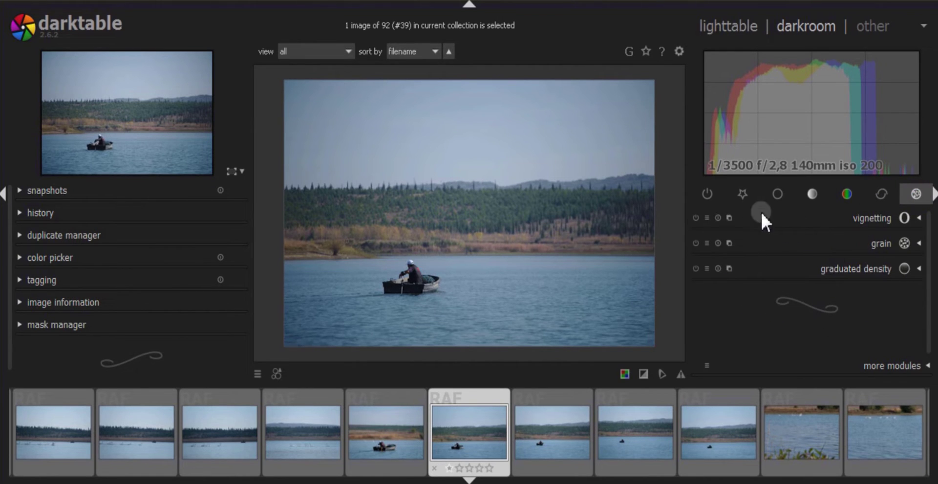
click(777, 194)
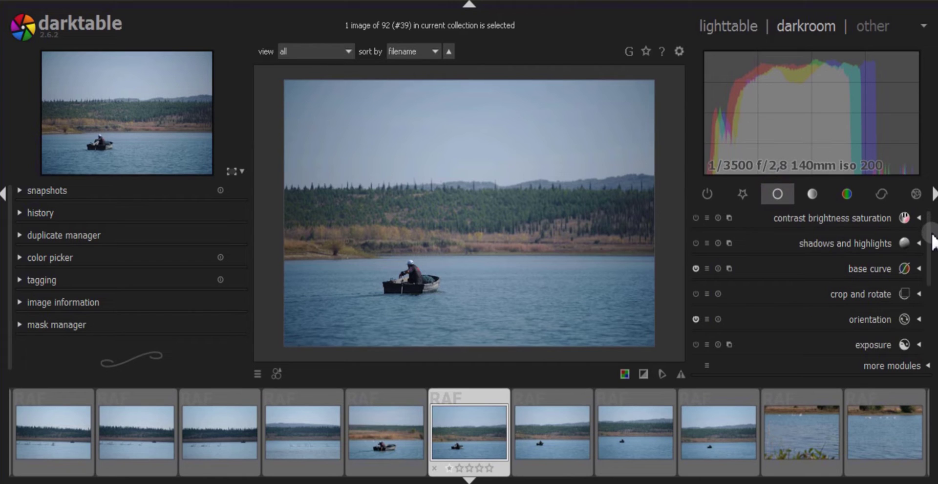
scroll(933, 235, down, 1)
scroll(933, 240, down, 2)
scroll(934, 242, down, 2)
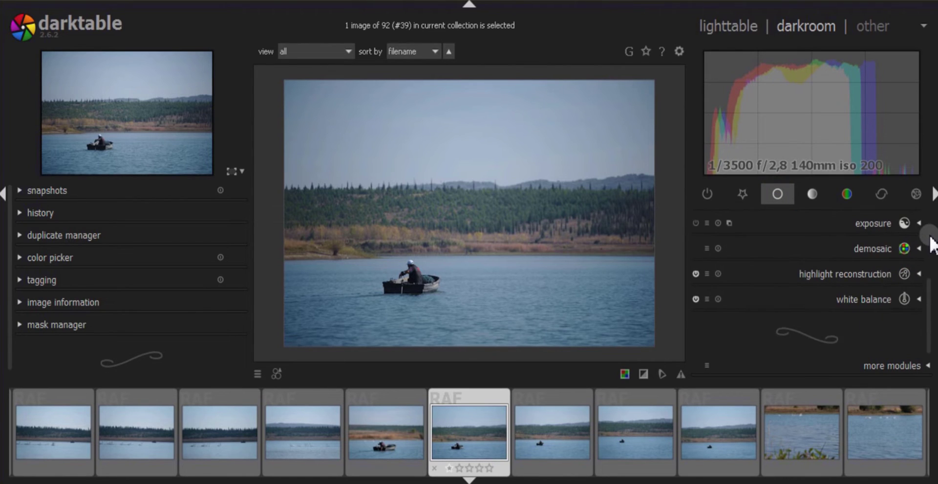
scroll(931, 243, up, 3)
scroll(932, 243, up, 2)
click(811, 195)
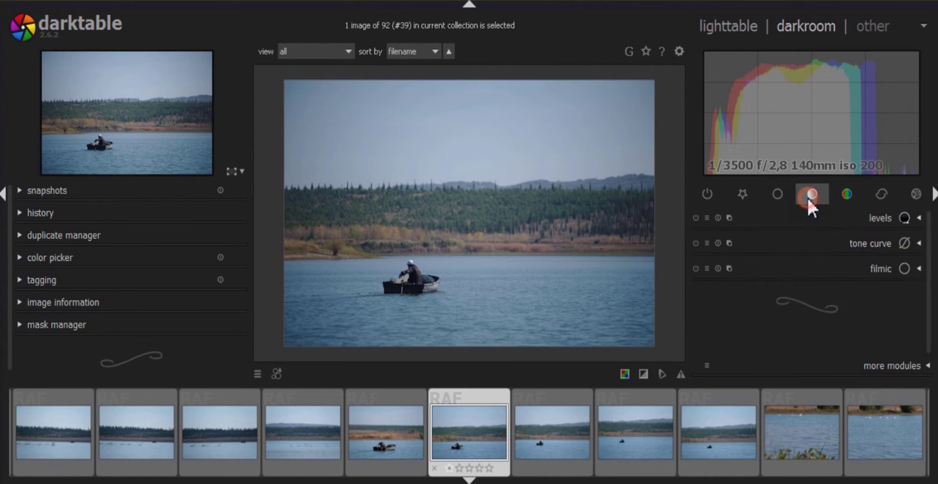
click(840, 192)
click(882, 191)
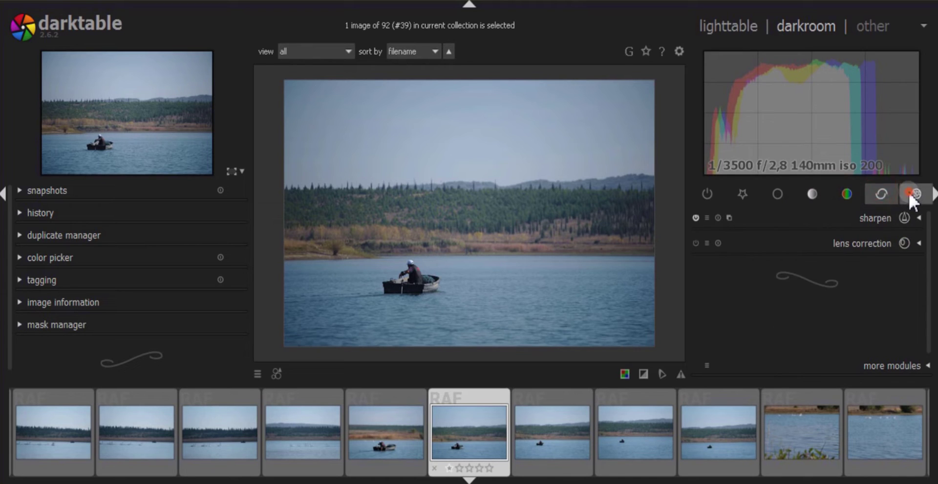
click(910, 193)
click(773, 194)
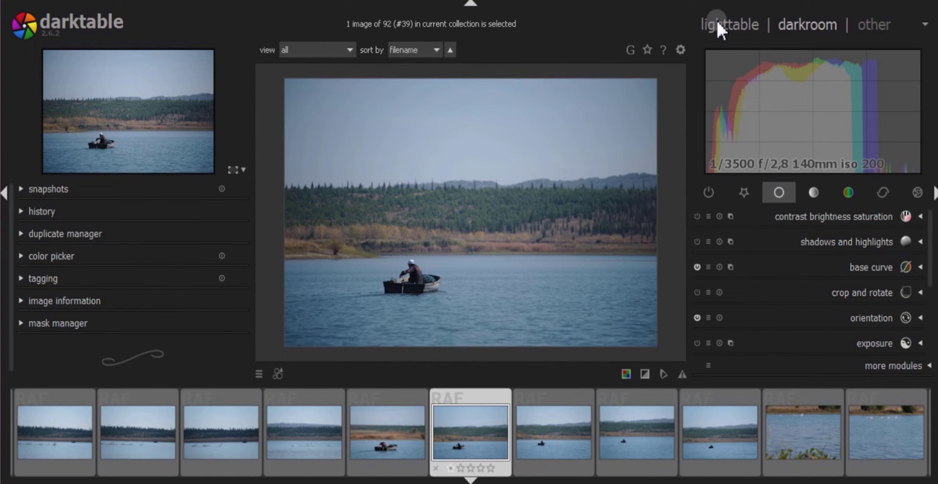
Return from the darkroom to the lighttable grid and scroll through the thumbnails.
click(717, 21)
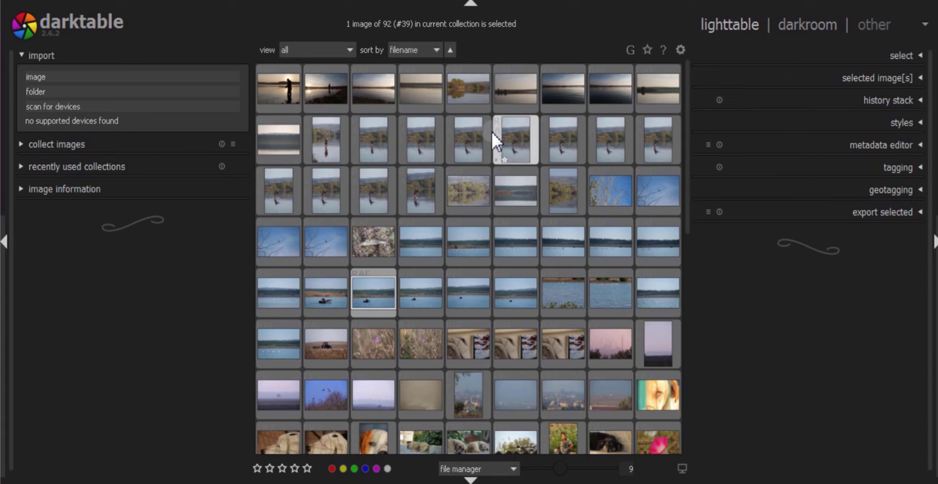
scroll(603, 188, down, 1)
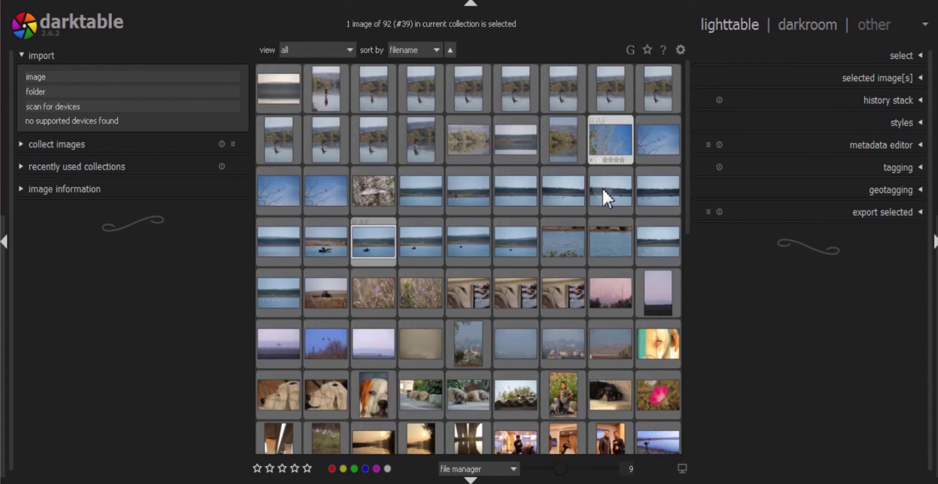
scroll(603, 189, down, 3)
scroll(603, 188, down, 1)
scroll(471, 137, up, 5)
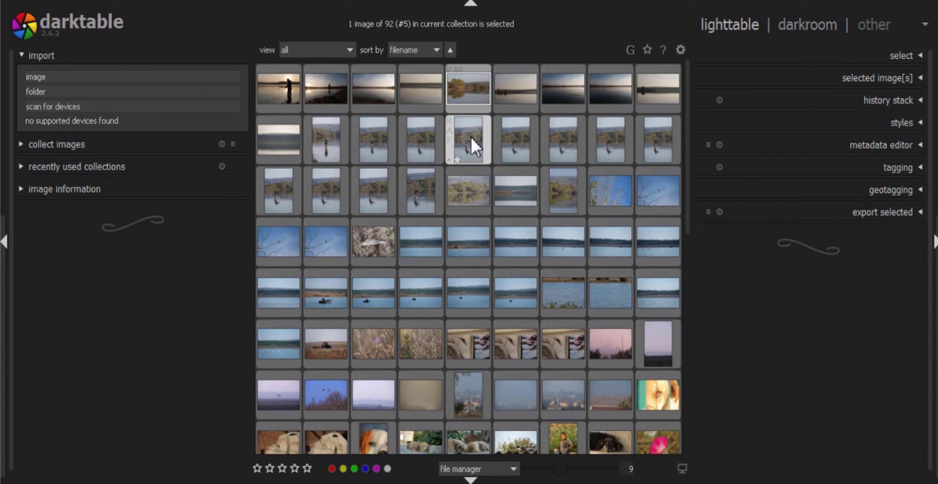
Preview DSCF9560.RAF full screen twice, then hide all panels around the grid.
key(w)
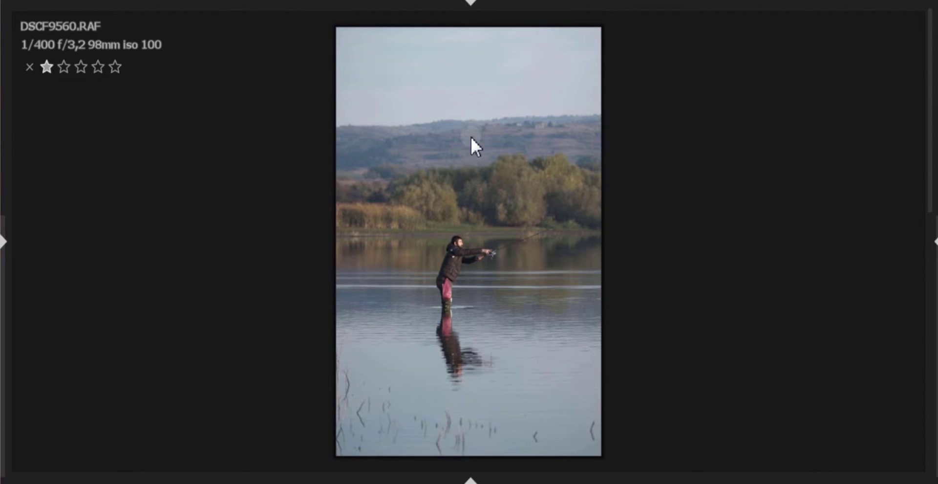
key(w)
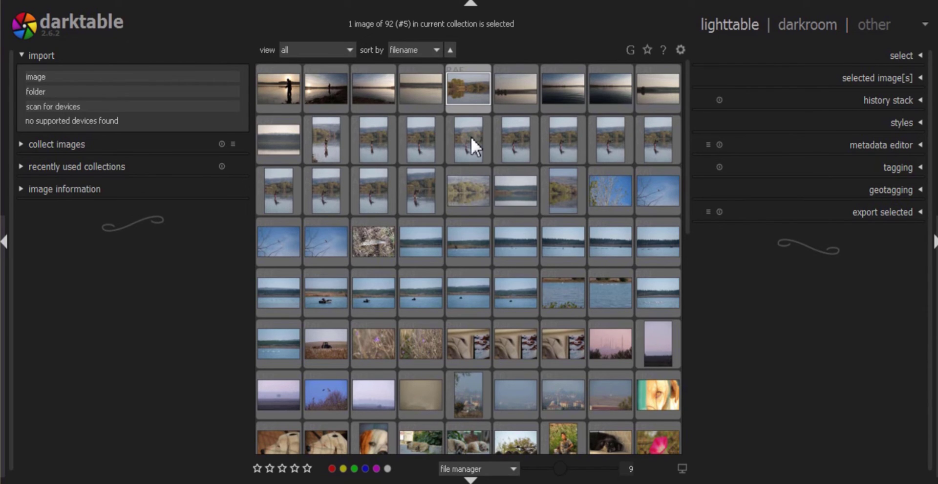
key(w)
key(w)
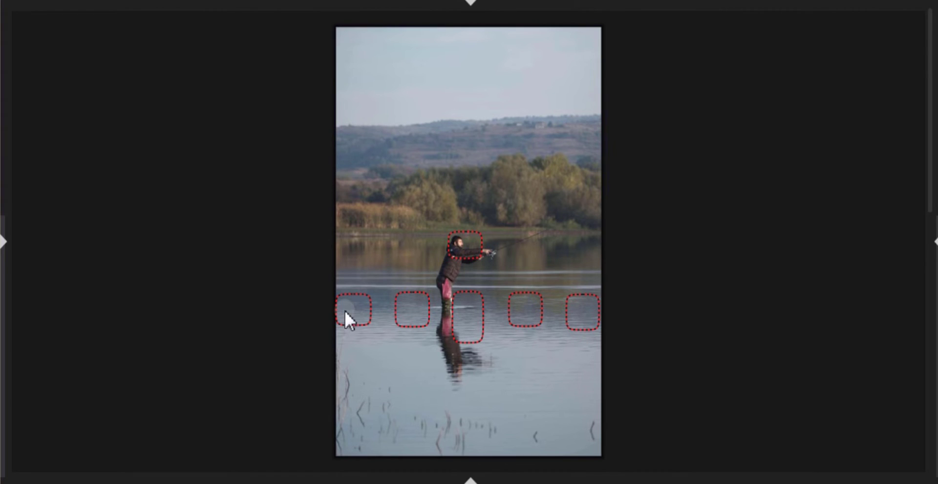
key(w)
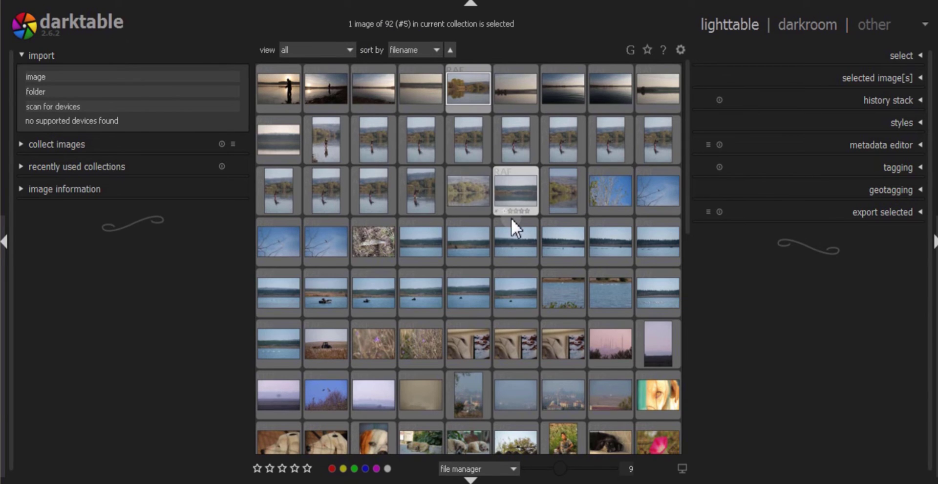
key(Tab)
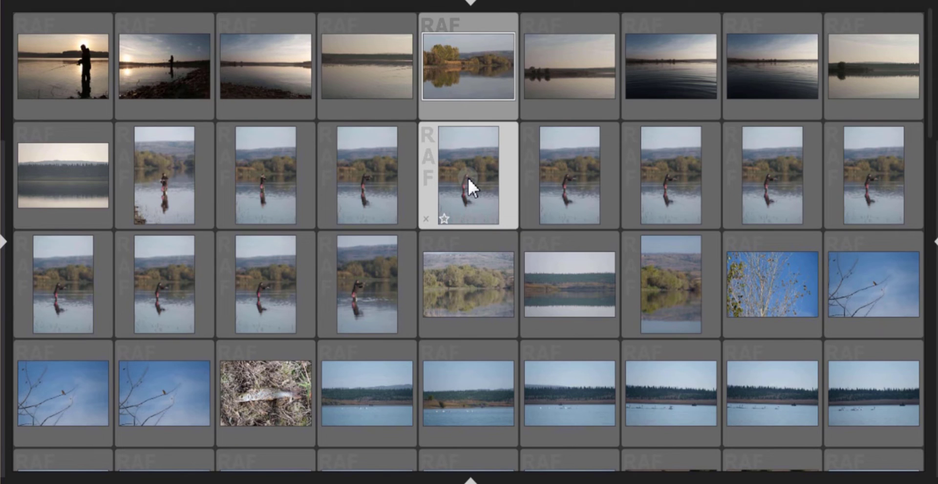
Preview DSCF9560, DSCF9559 and DSCF9540.RAF full screen, rating DSCF9540 five stars then clearing it.
key(w)
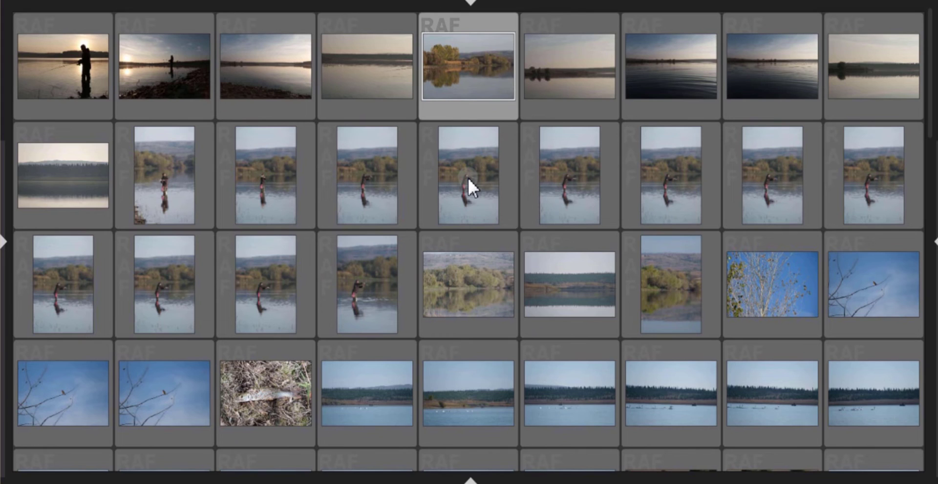
key(w)
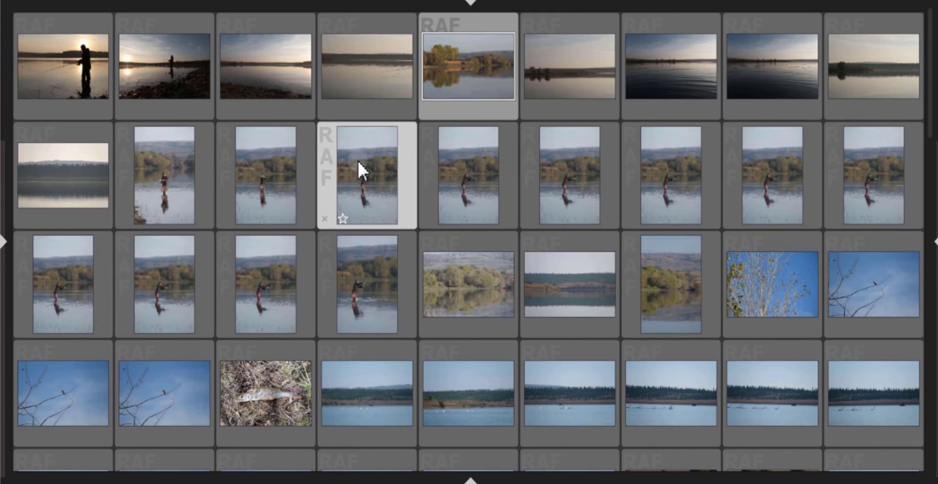
key(w)
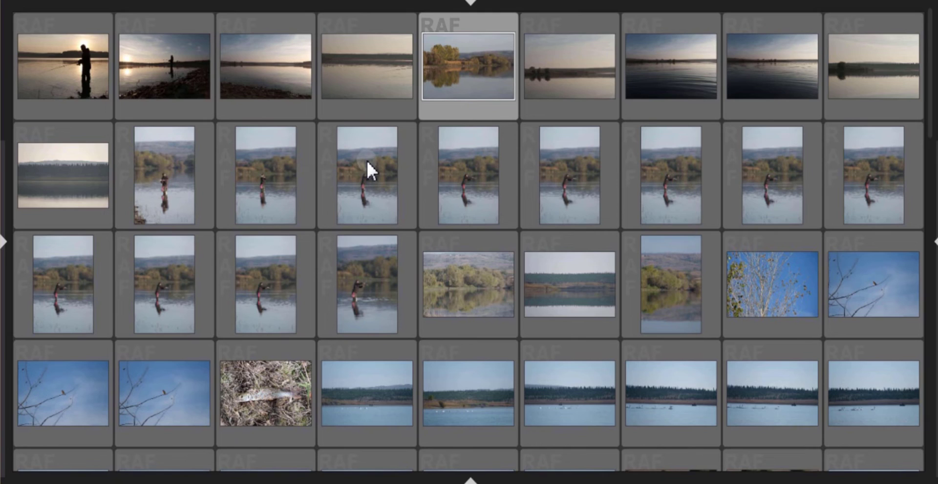
key(w)
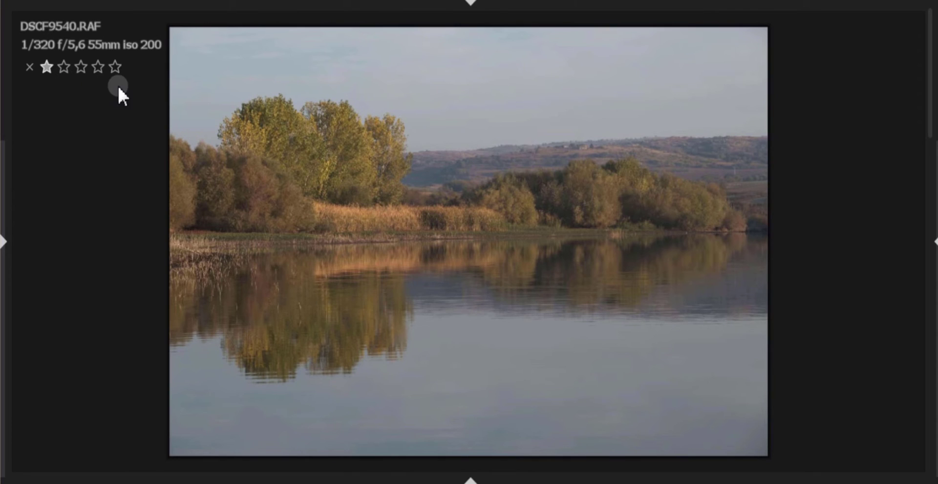
key(5)
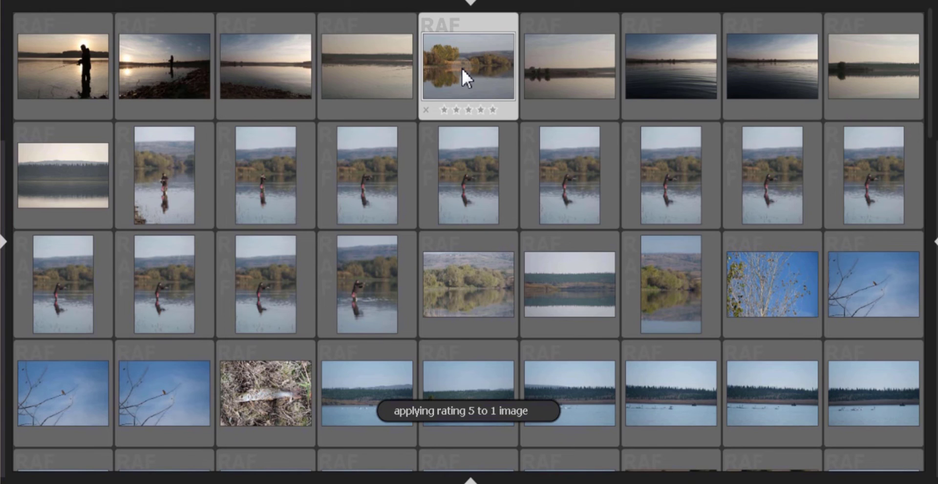
key(0)
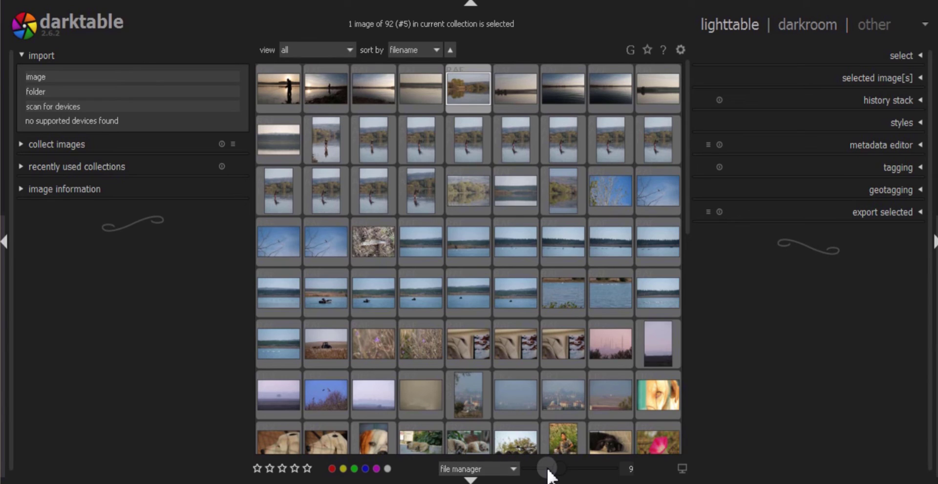
Set the thumbnail zoom to 6 per row and add green, blue and magenta labels.
scroll(548, 469, down, 2)
scroll(549, 469, down, 1)
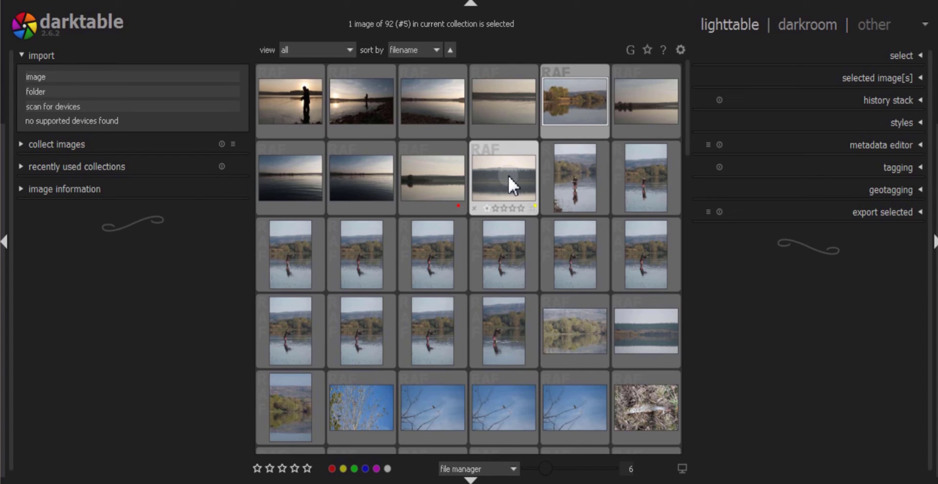
key(F3)
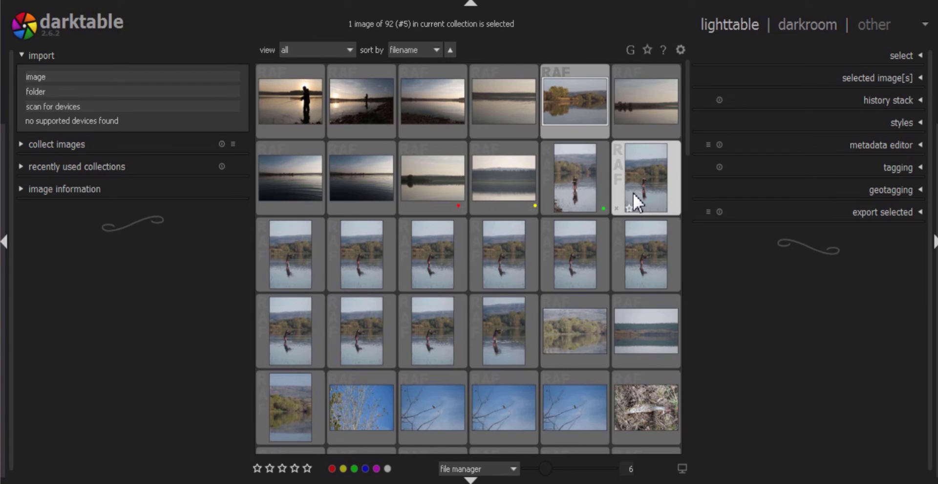
key(F4)
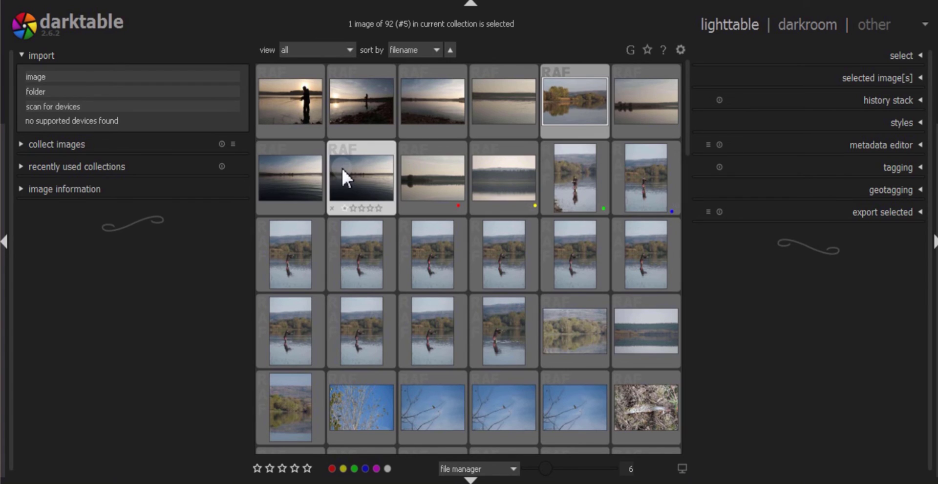
key(F5)
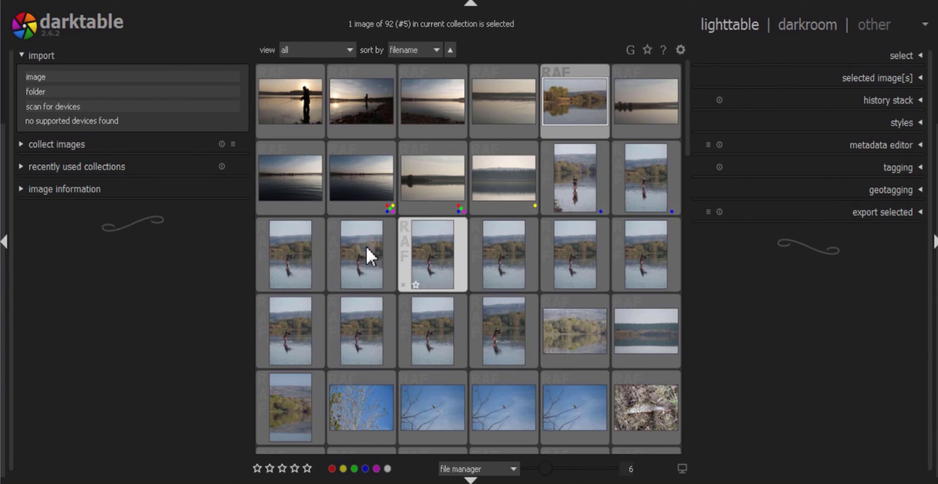
Give the fisherman photos in rows 3 and 4 blue colour labels.
key(F4)
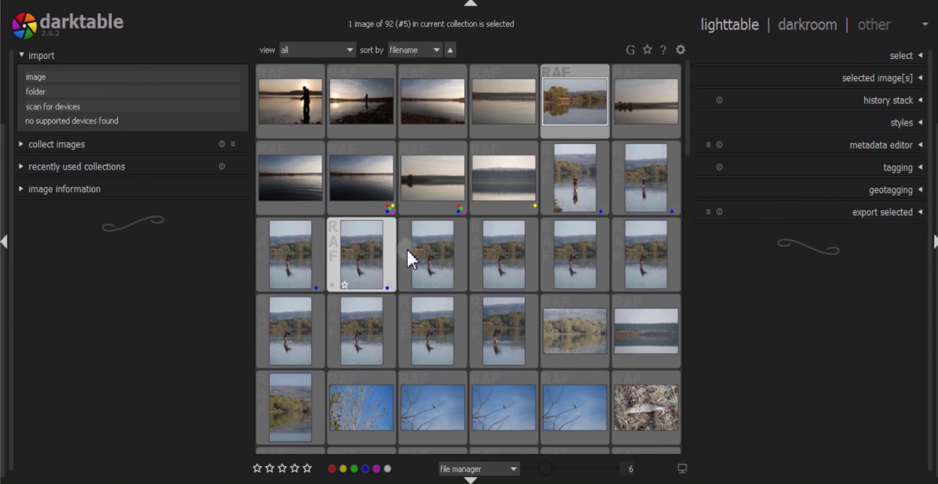
key(F4)
key(F4)
key(F4)
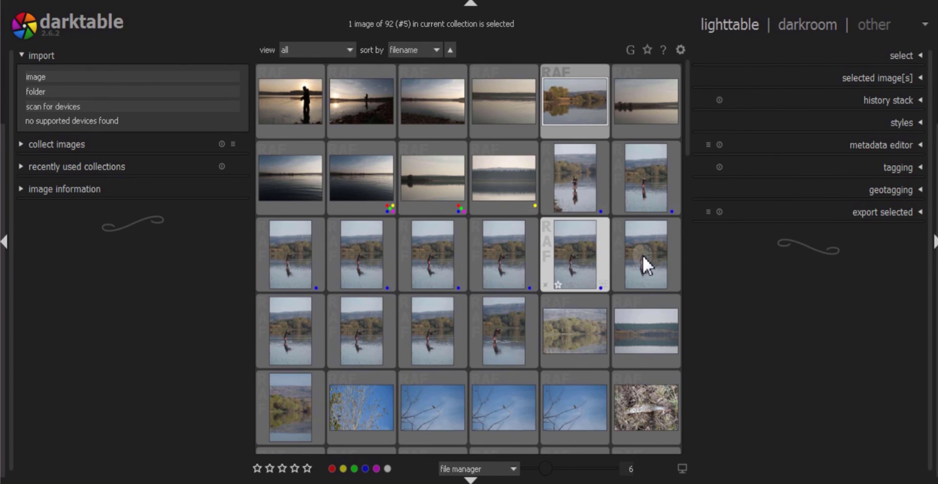
key(F4)
key(F4)
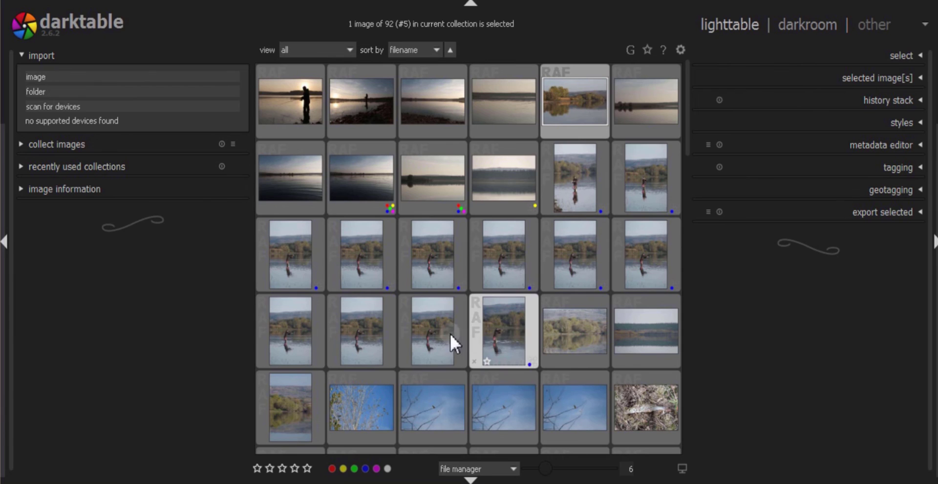
key(F4)
key(F4)
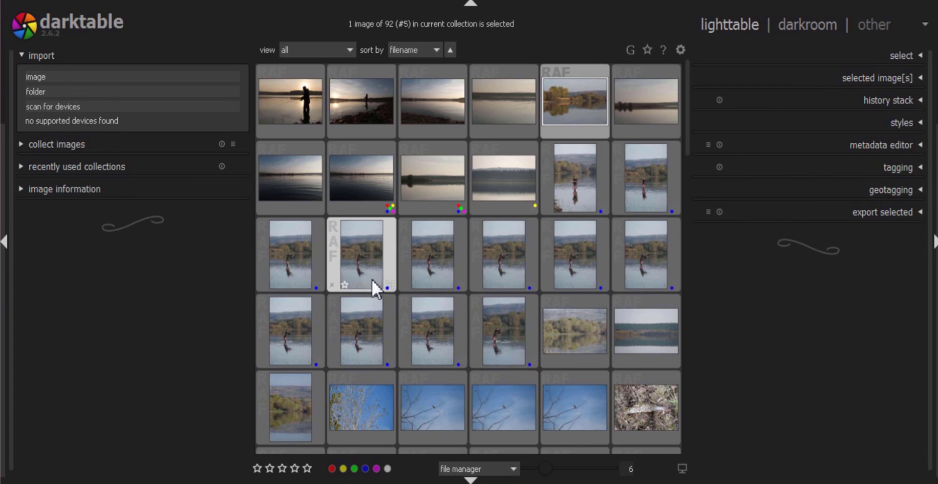
Sort the collection by color label and give several lake photos yellow labels.
click(426, 51)
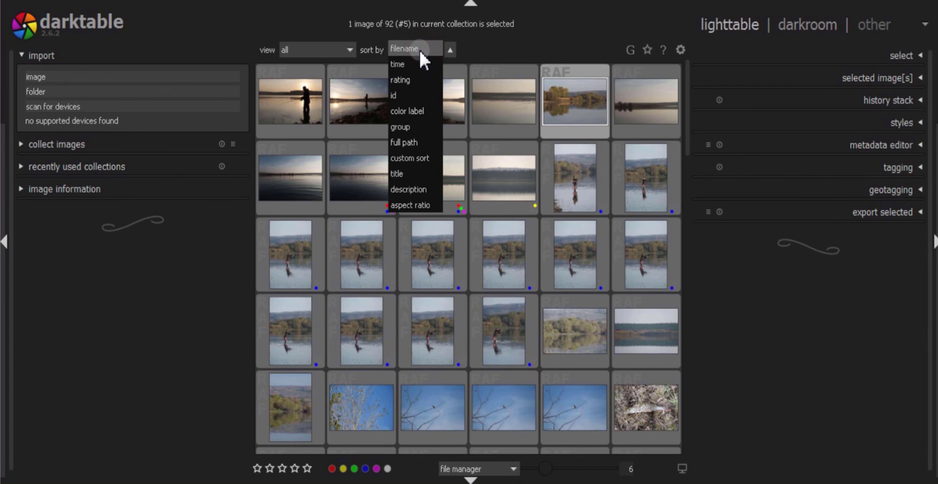
click(407, 110)
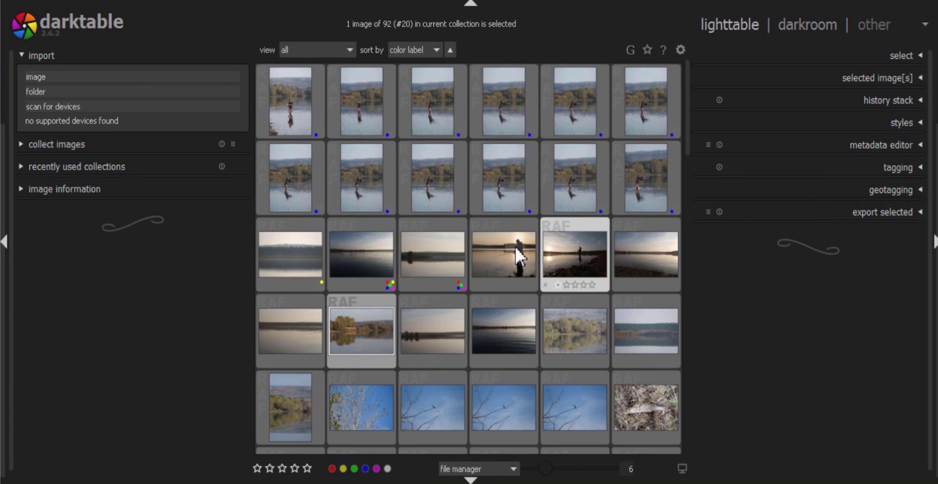
key(F2)
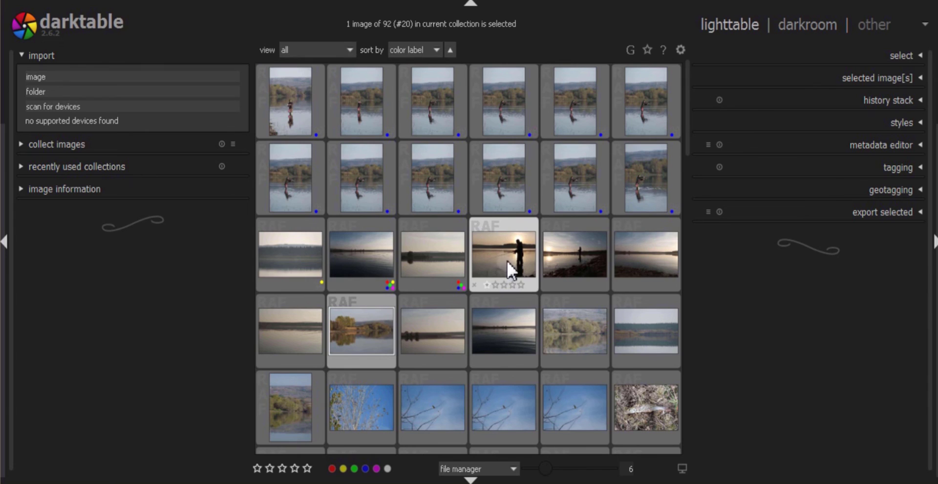
key(F2)
key(F2)
key(F2)
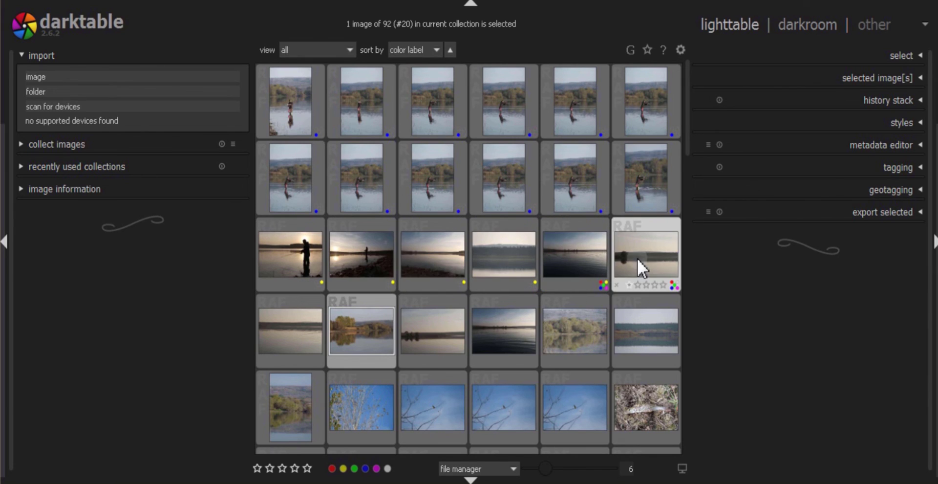
key(F2)
key(F2)
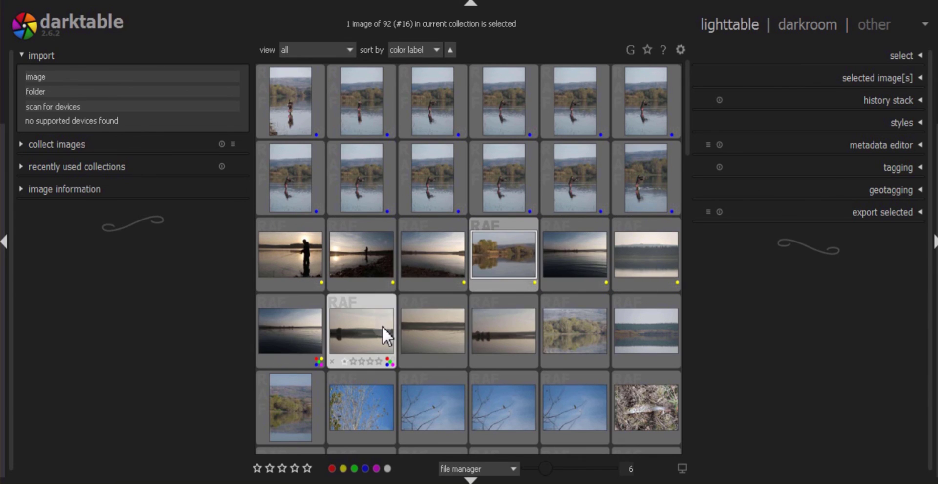
key(F2)
key(F2)
key(F2)
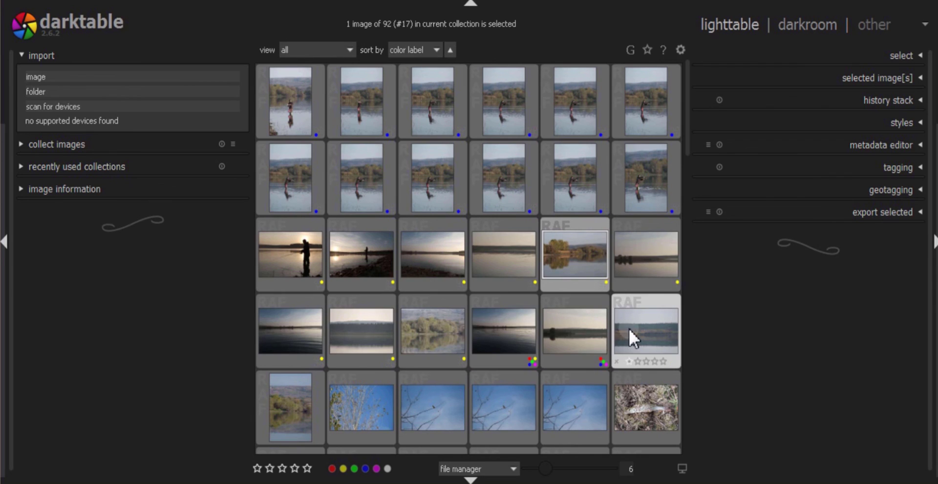
key(F2)
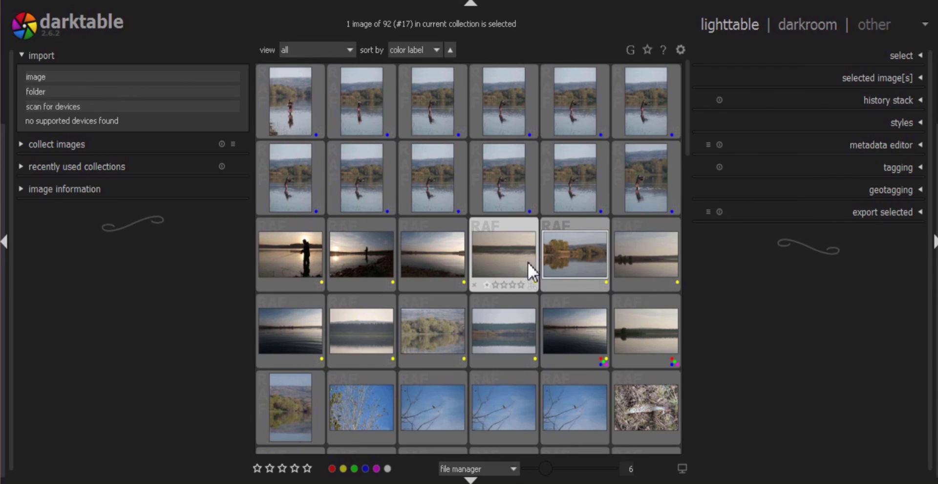